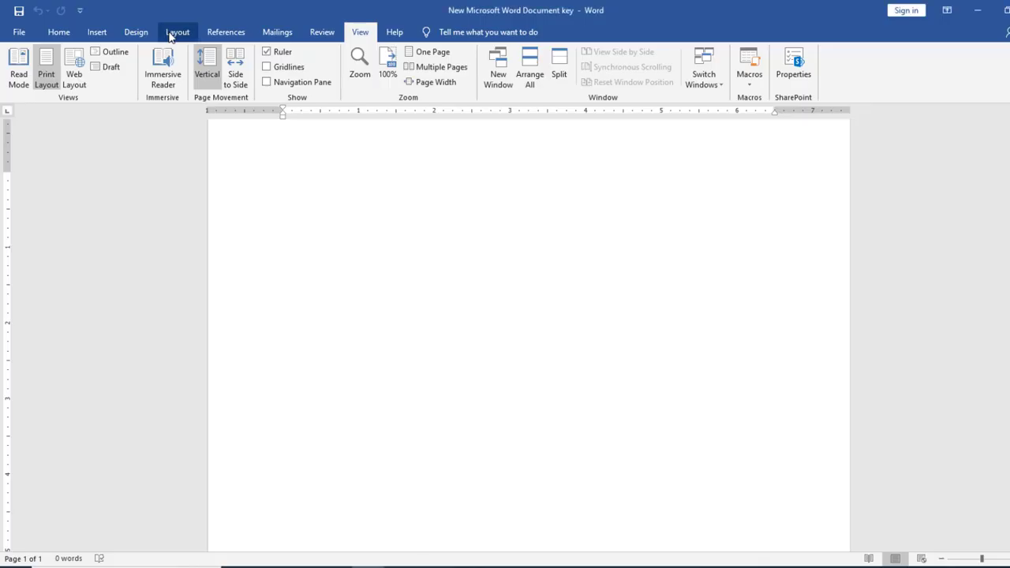
Fill the blank document with sample paragraphs using the =rand() function.
left_click(171, 35)
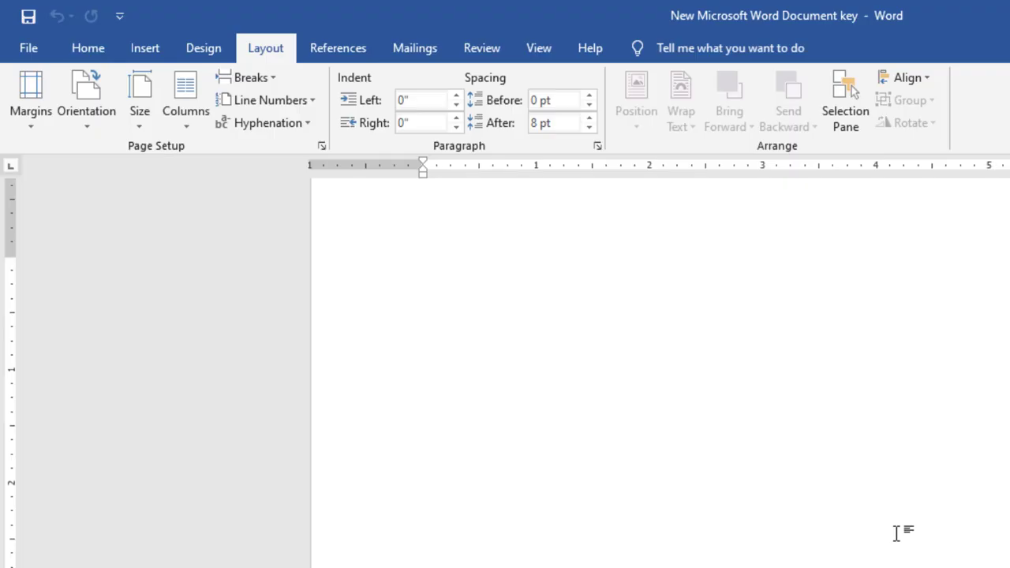
type("=rand")
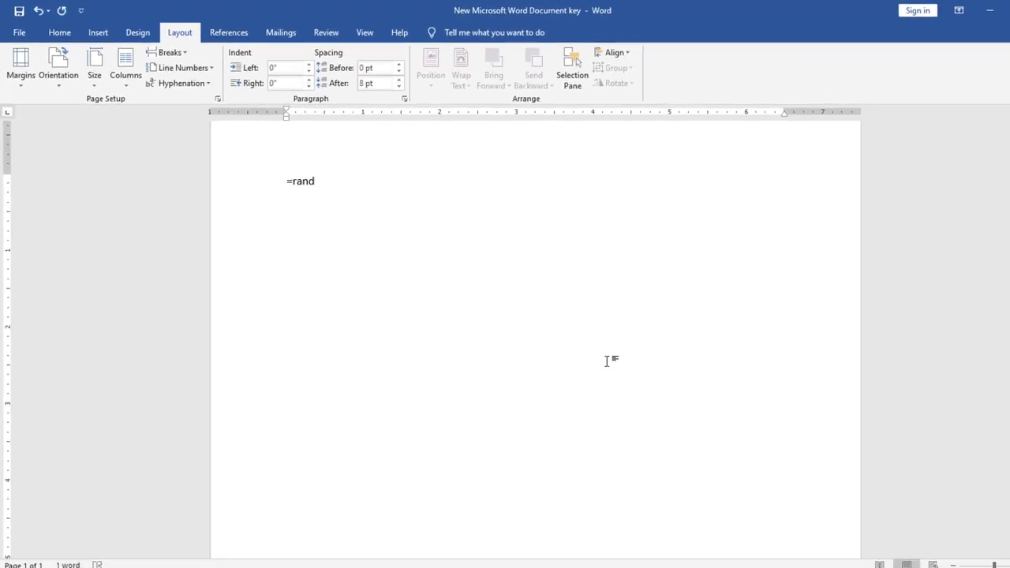
type("()")
key("Return")
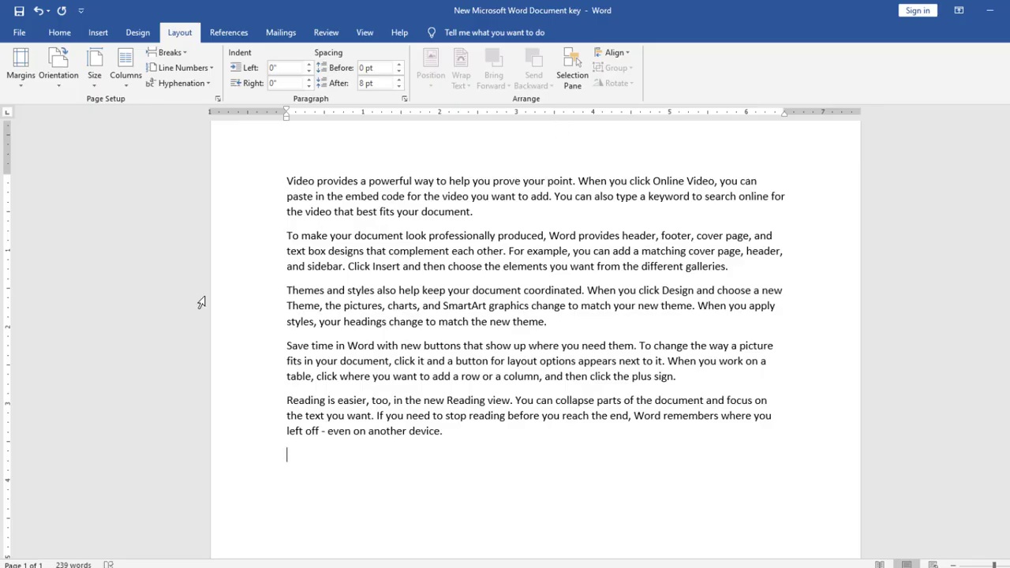
Apply the Narrow margin preset to the page, followed by the Wide preset with 2" left and right margins.
left_click(19, 88)
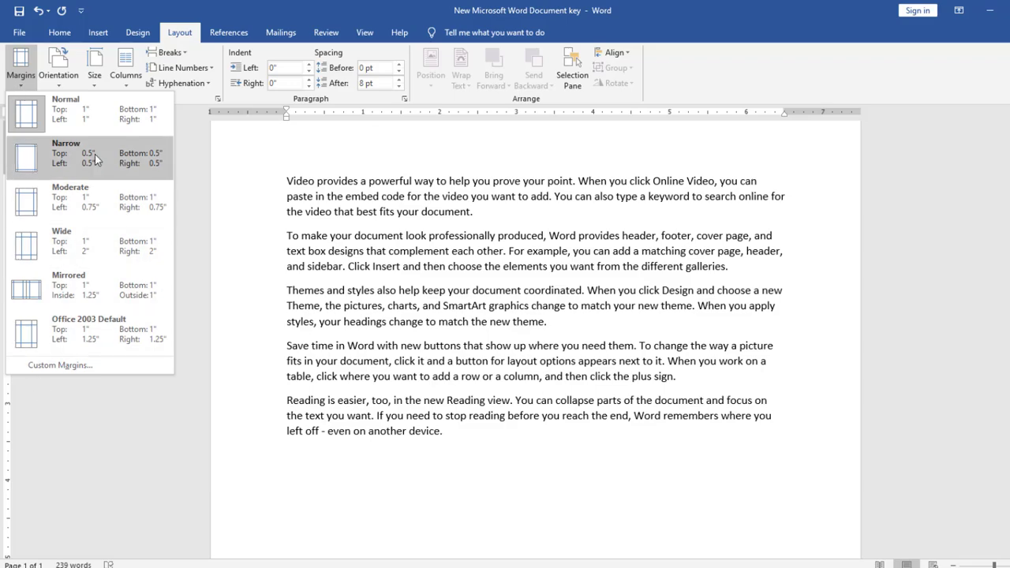
key("Escape")
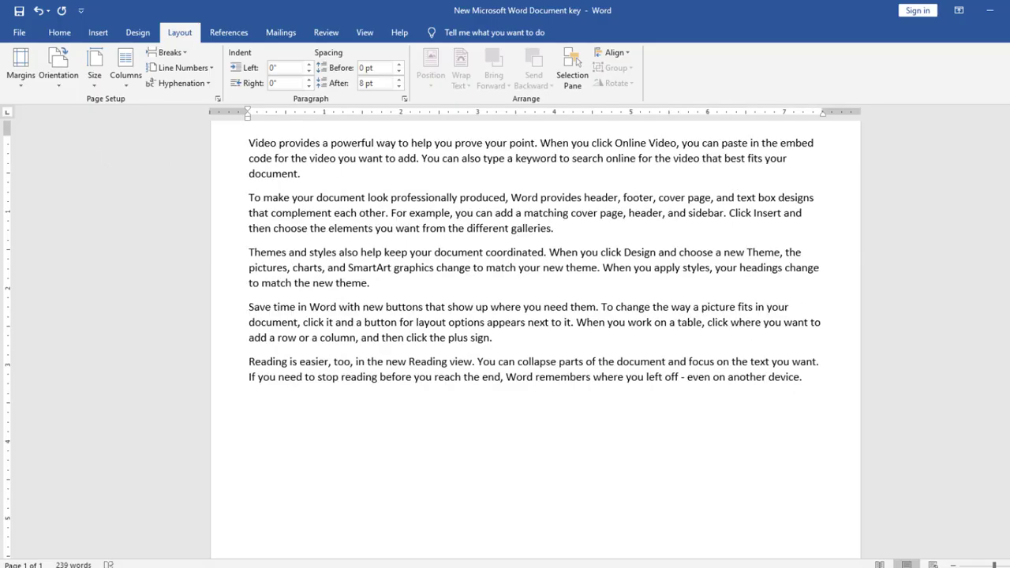
left_click(24, 85)
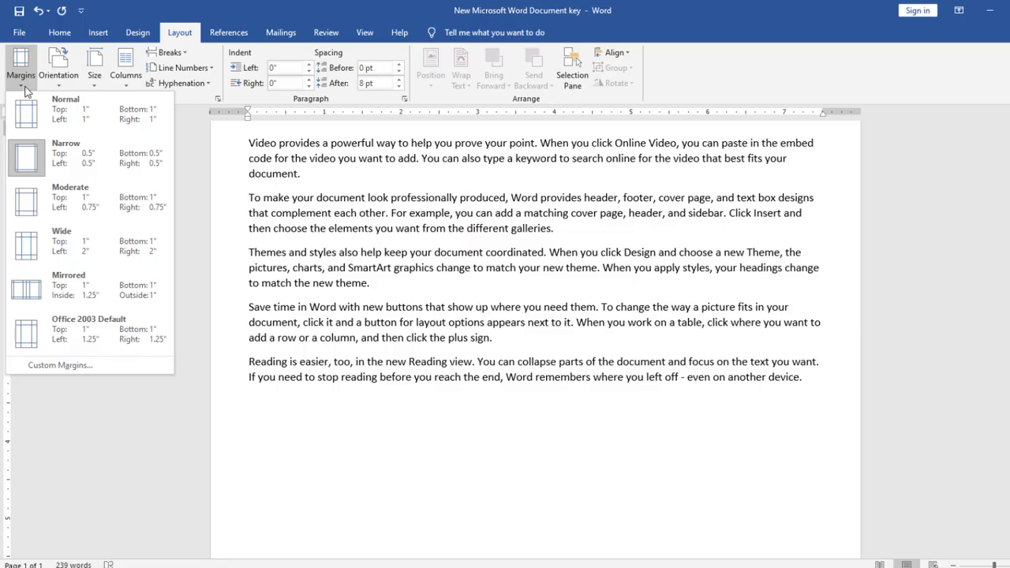
left_click(78, 251)
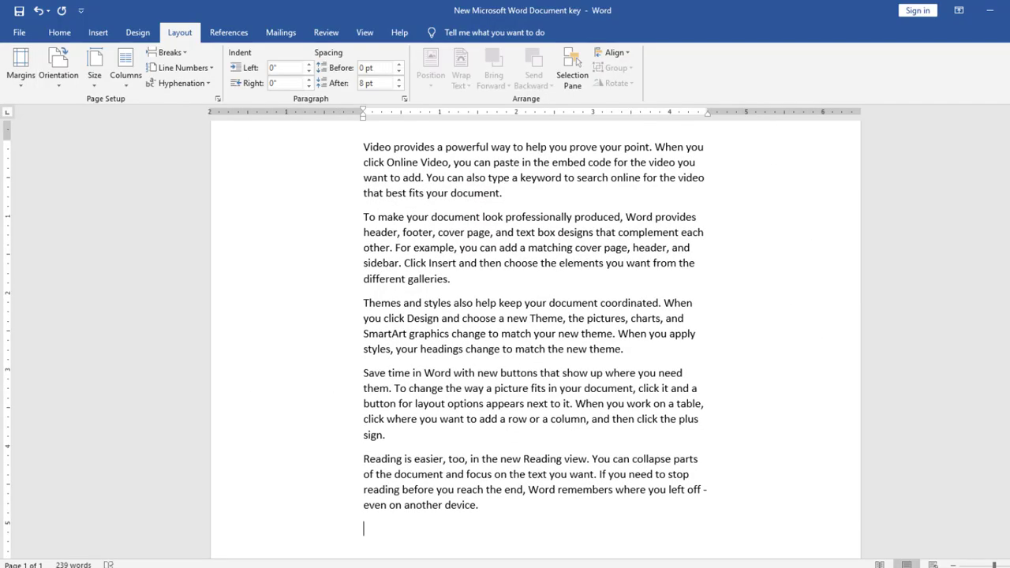
scroll(535, 331, "up", 2)
scroll(535, 331, "down", 2)
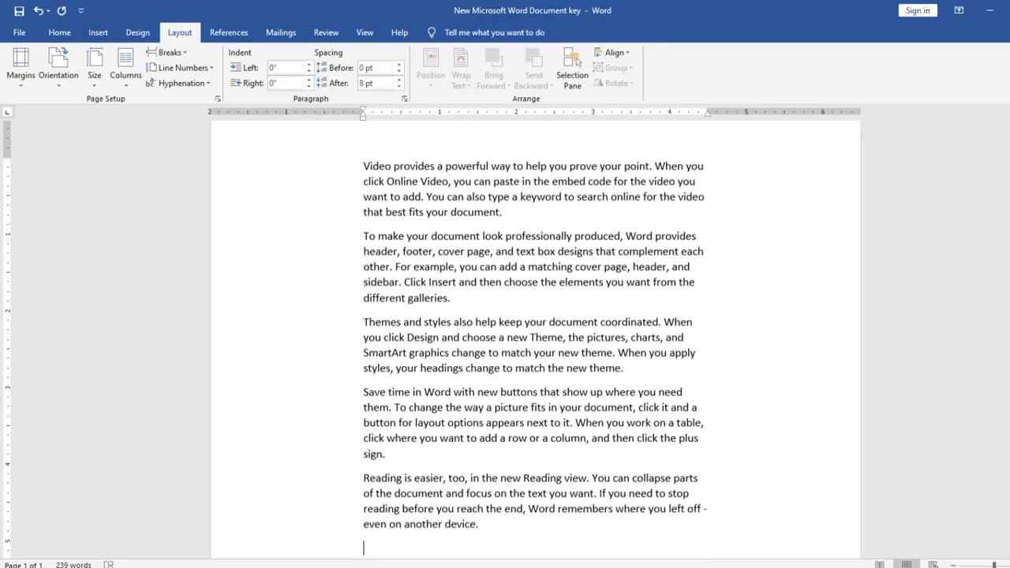
Apply the Normal margin preset, with 1" on all four sides of the page.
left_click(20, 87)
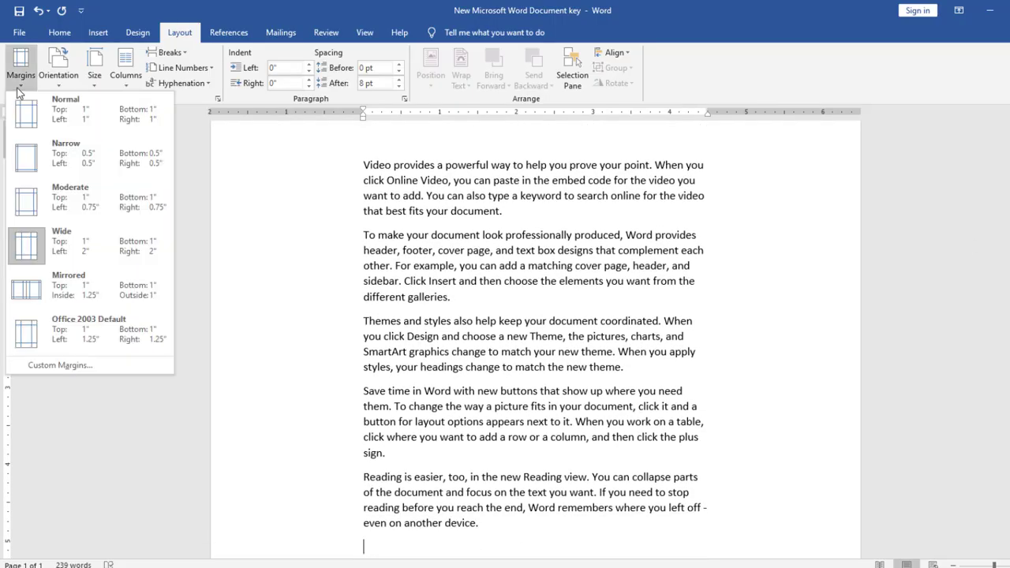
left_click(60, 125)
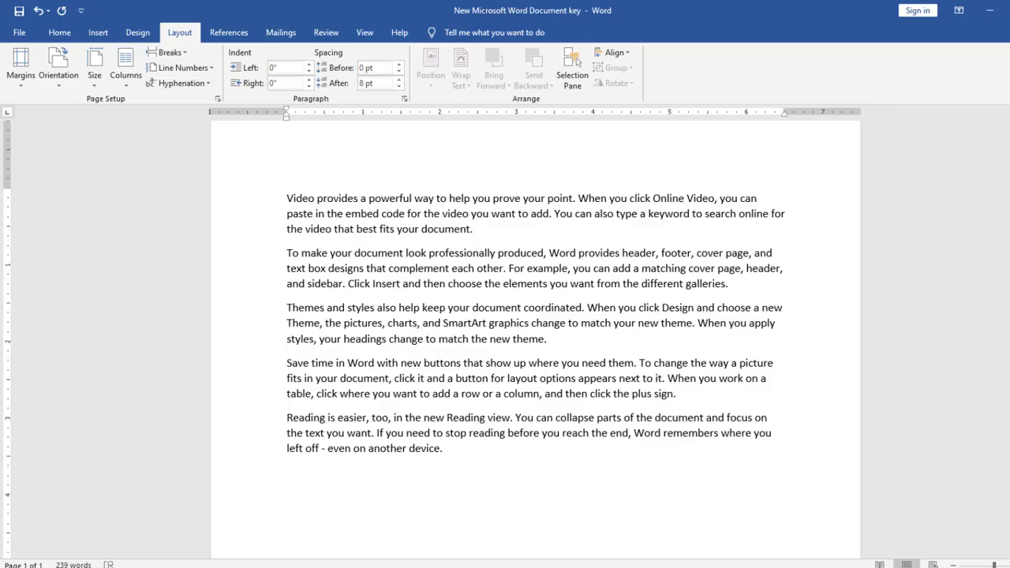
left_click(19, 87)
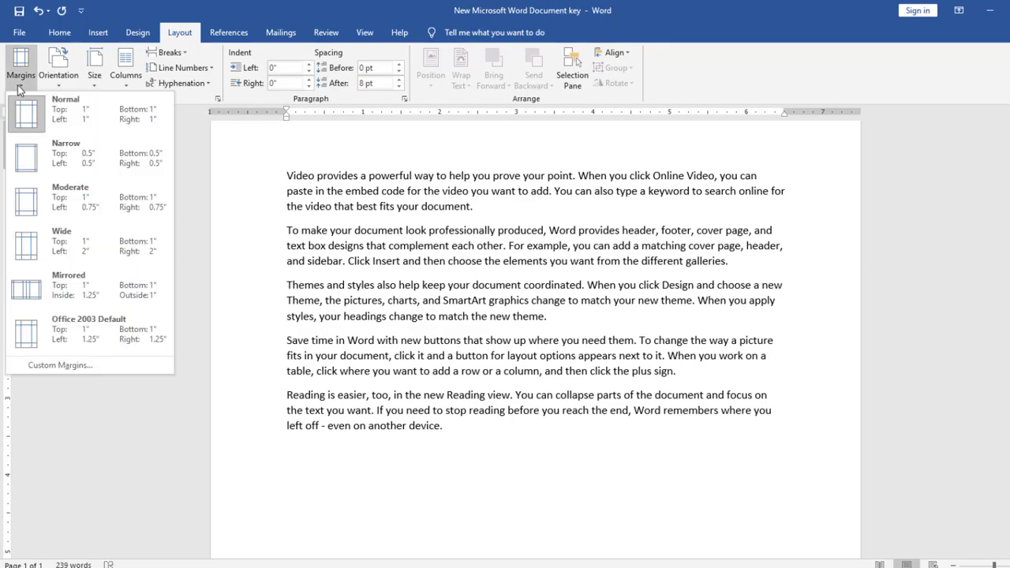
left_click(466, 476)
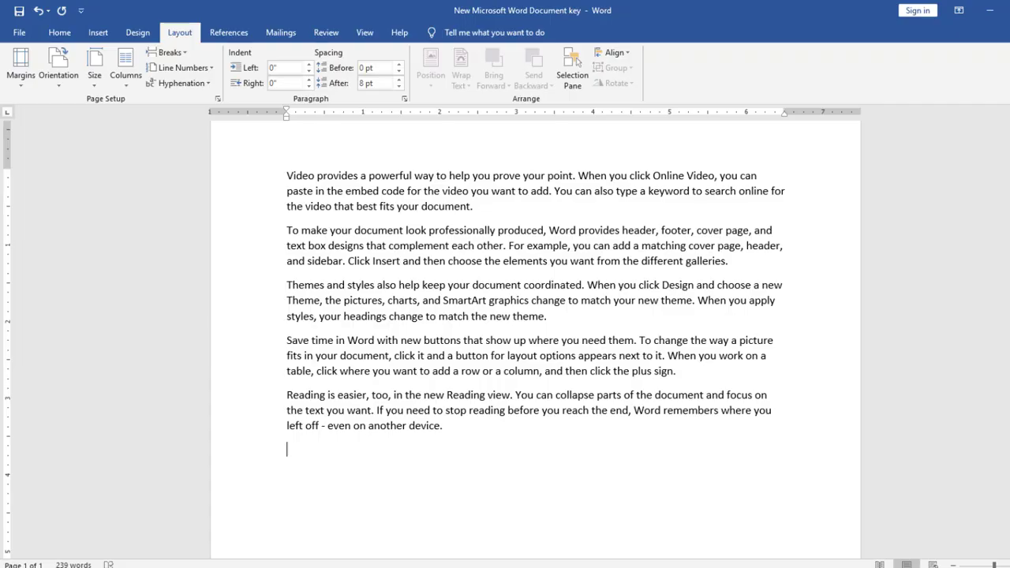
Set the page orientation to Portrait and look over the whole page down to its footer.
scroll(535, 339, "down", 2)
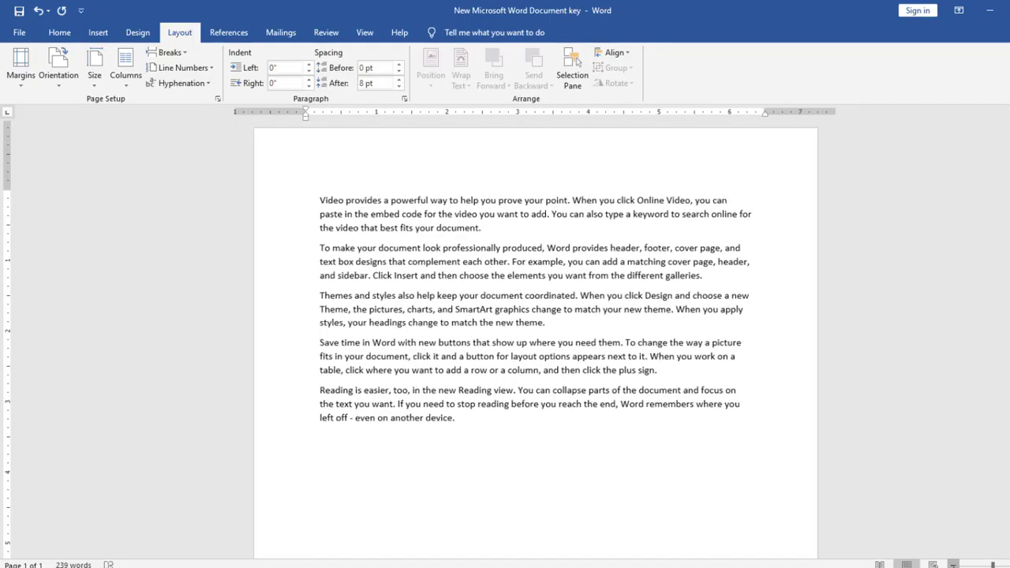
left_click(62, 82)
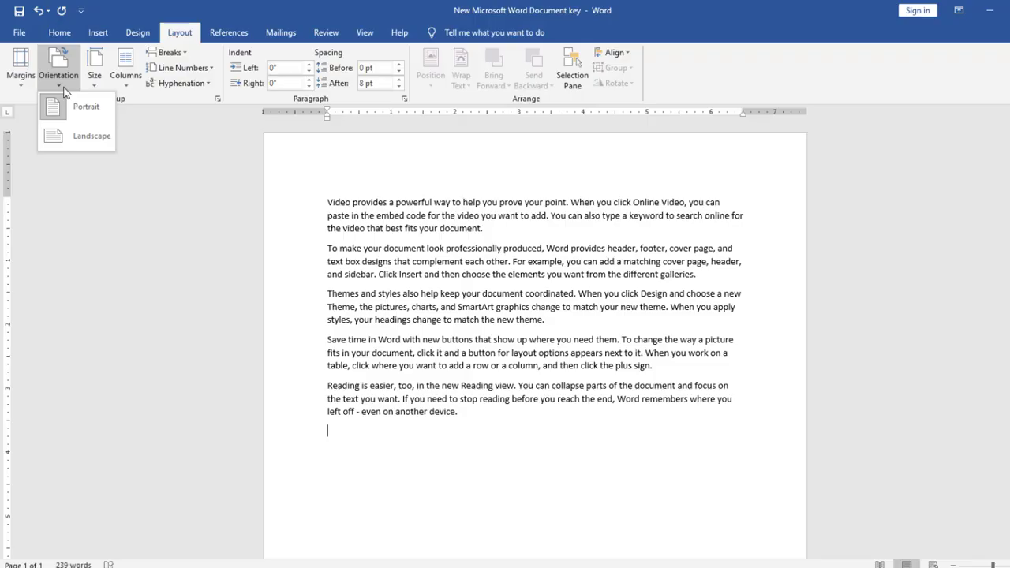
left_click(71, 106)
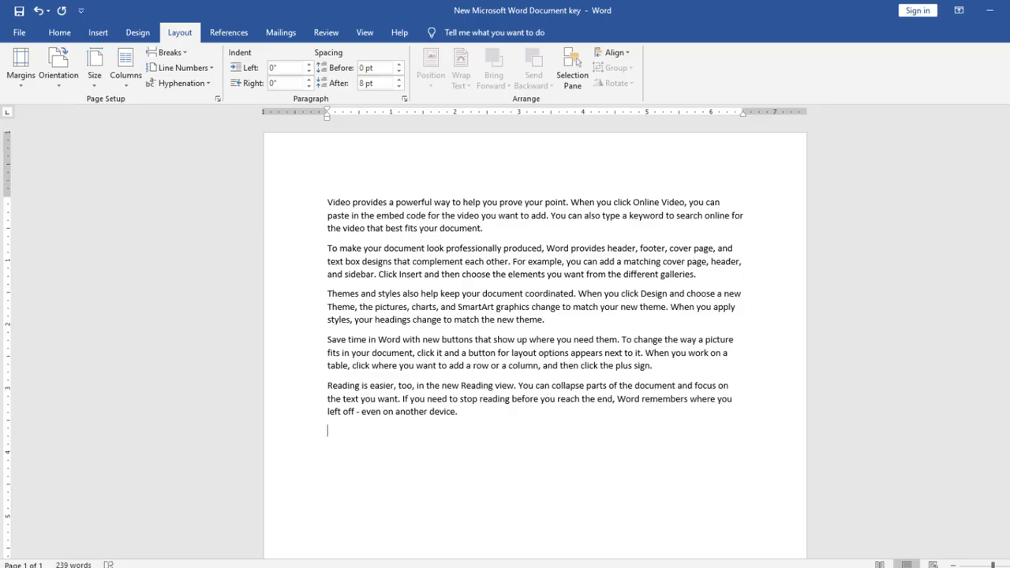
scroll(535, 331, "down", 6)
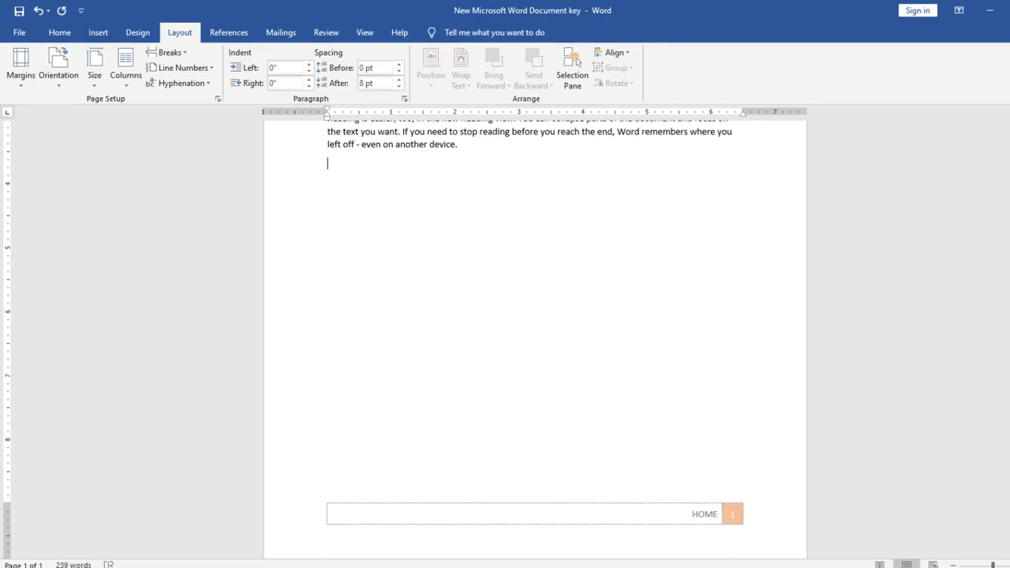
scroll(535, 332, "up", 6)
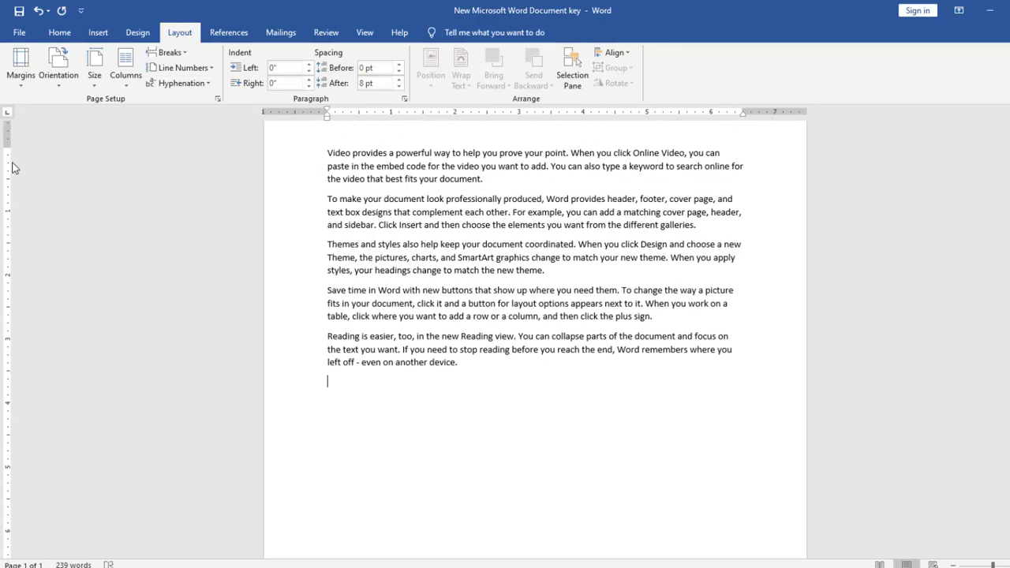
Switch the page orientation to Landscape and back to Portrait.
left_click(54, 79)
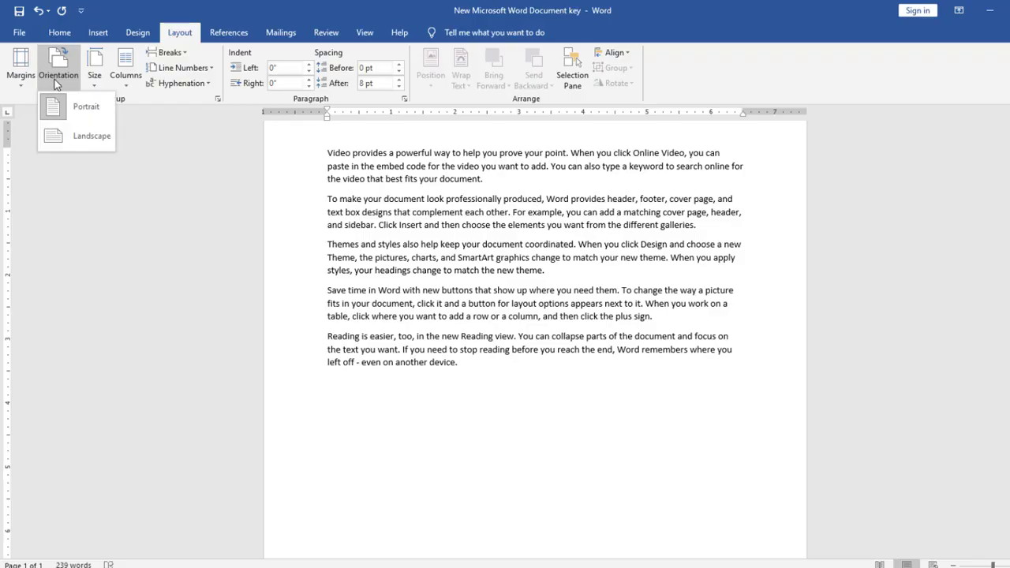
left_click(92, 139)
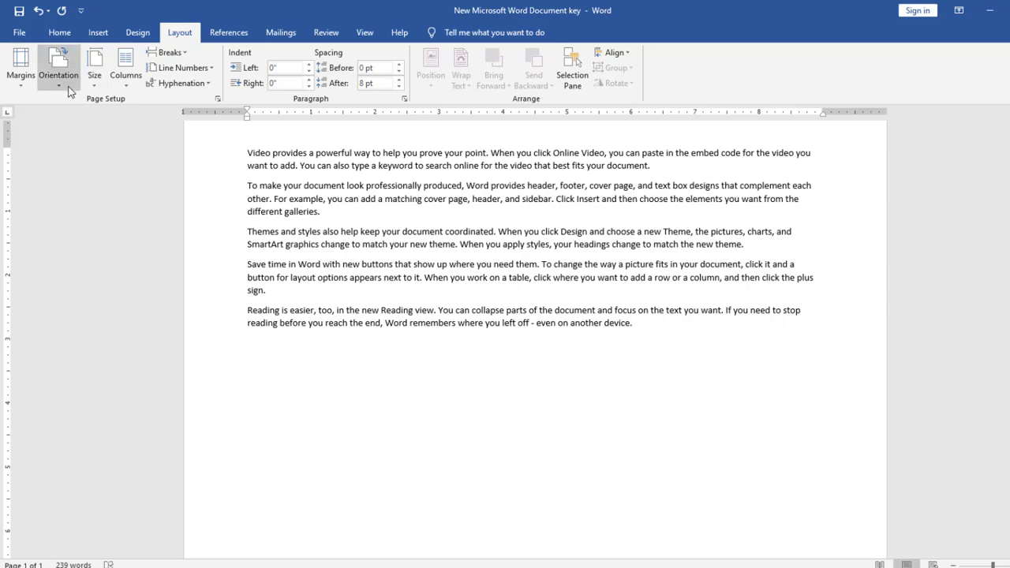
left_click(68, 87)
left_click(73, 105)
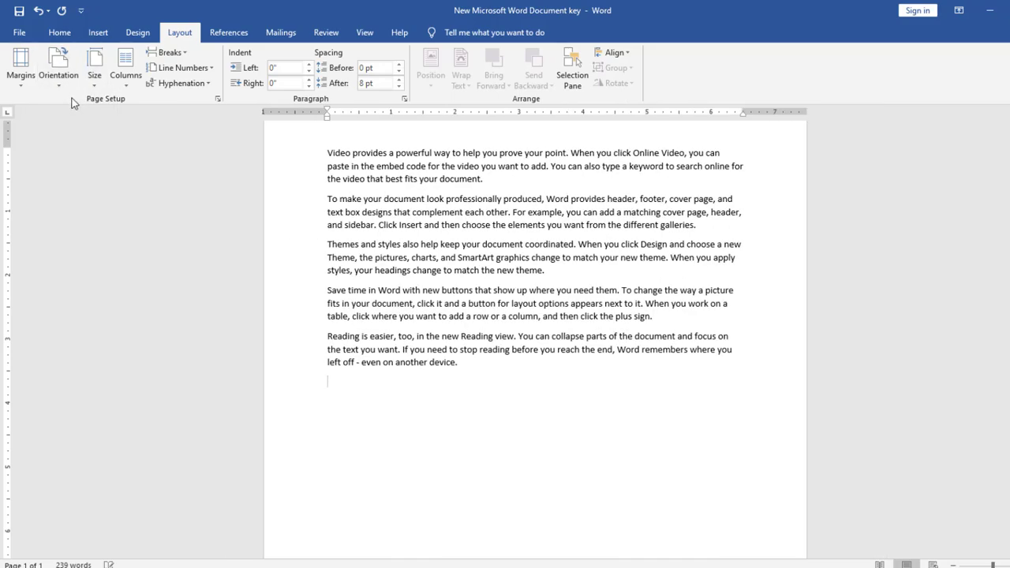
Set the page orientation to Landscape and open the list of available paper sizes.
left_click(66, 90)
left_click(65, 135)
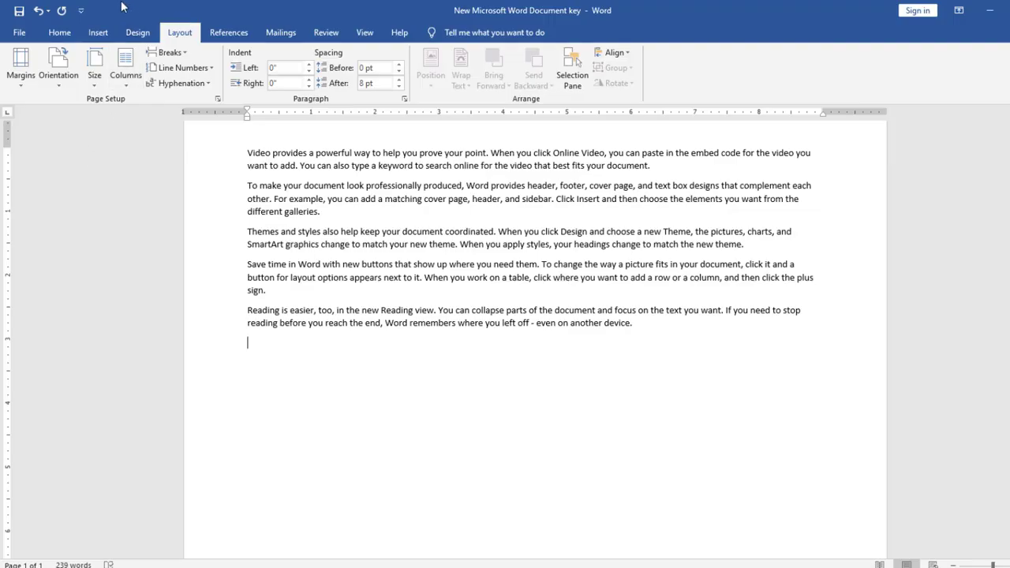
left_click(91, 87)
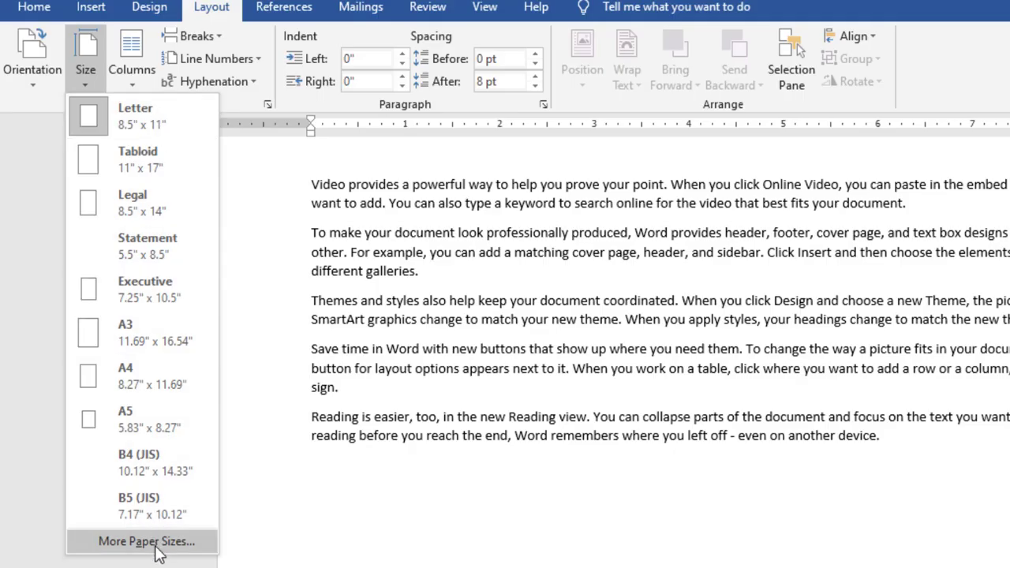
left_click(175, 391)
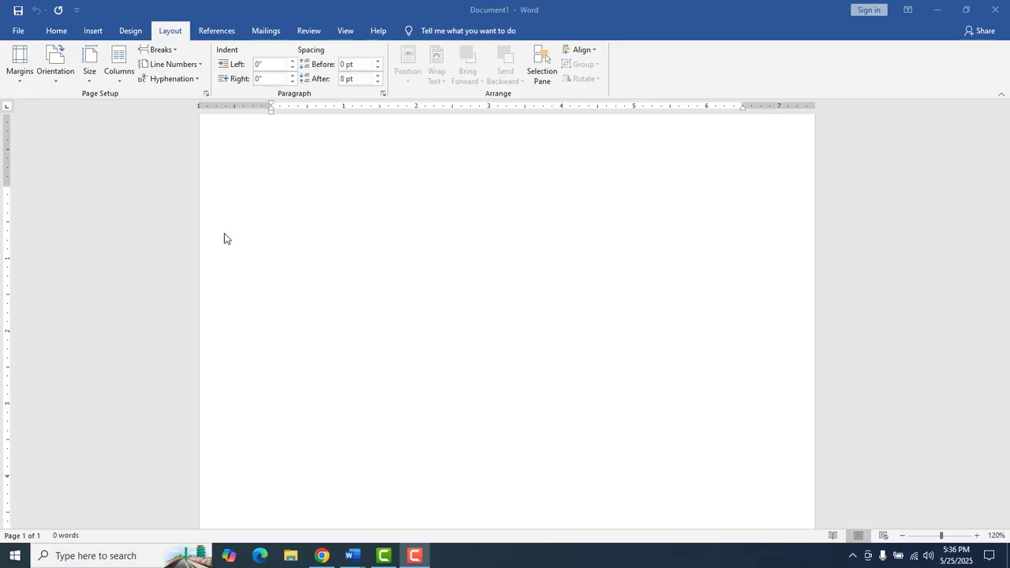
Set the blank document Document1 to a two-column layout.
left_click(119, 64)
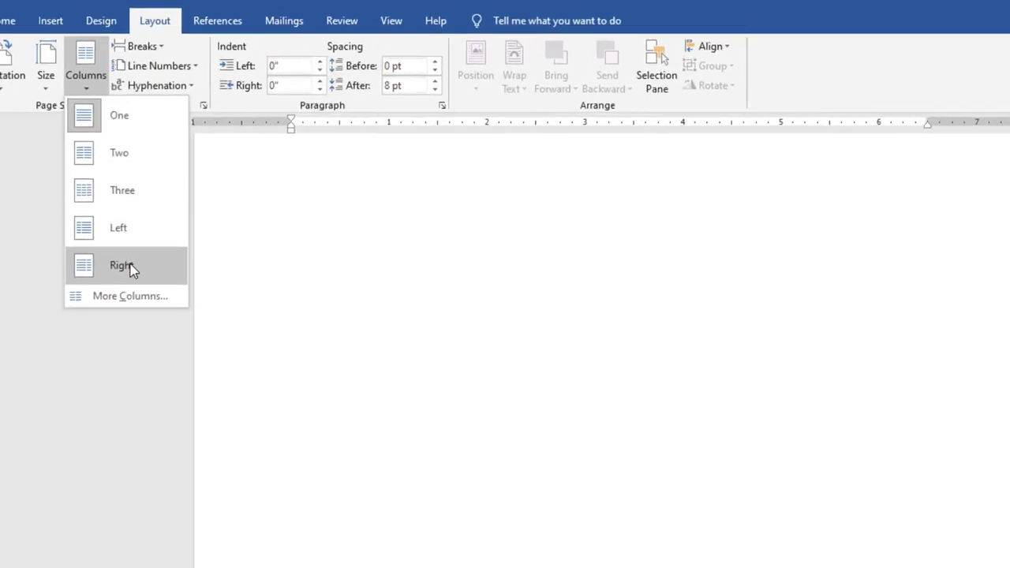
left_click(131, 166)
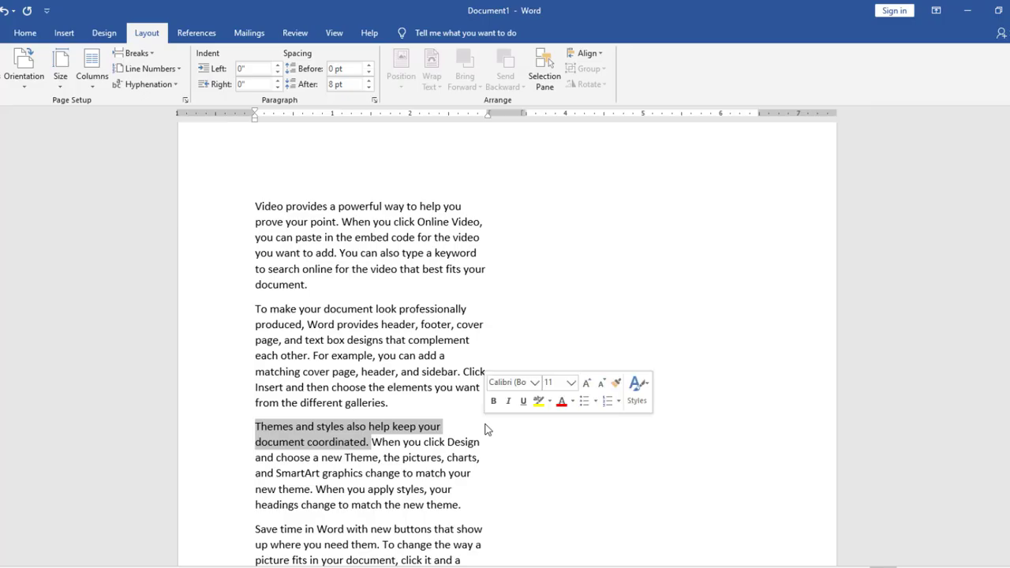
Insert a column break after the sample text so that further text begins in the second column.
left_click(523, 515)
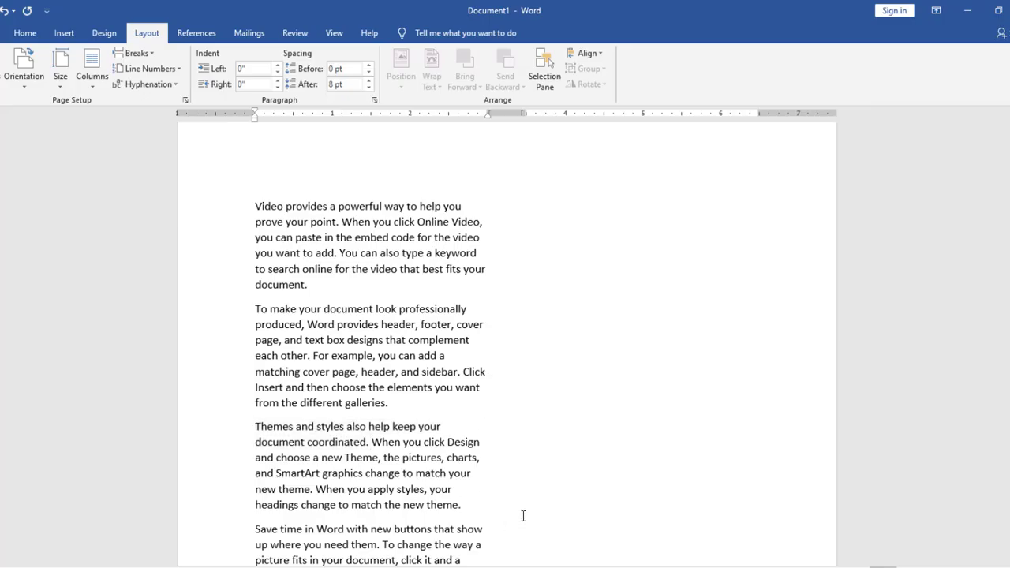
scroll(530, 515, "down", 5)
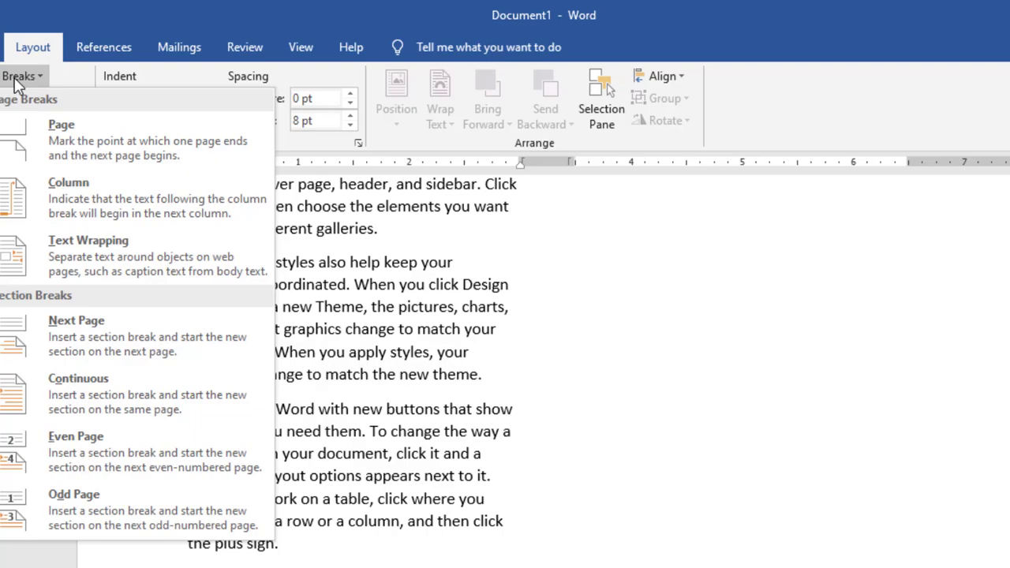
left_click(54, 194)
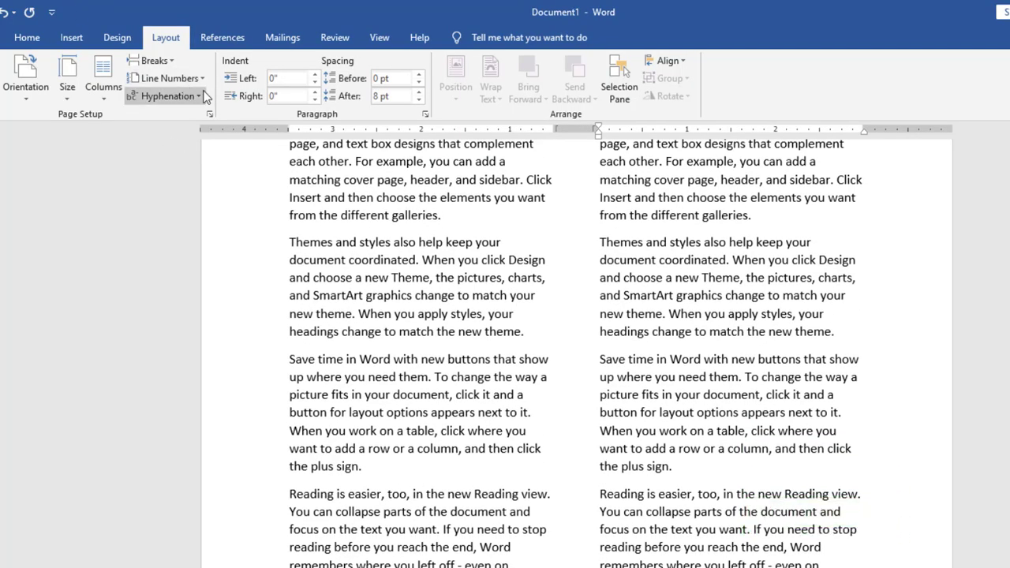
Change the document's text layout to three columns and view it from the first page.
left_click(114, 95)
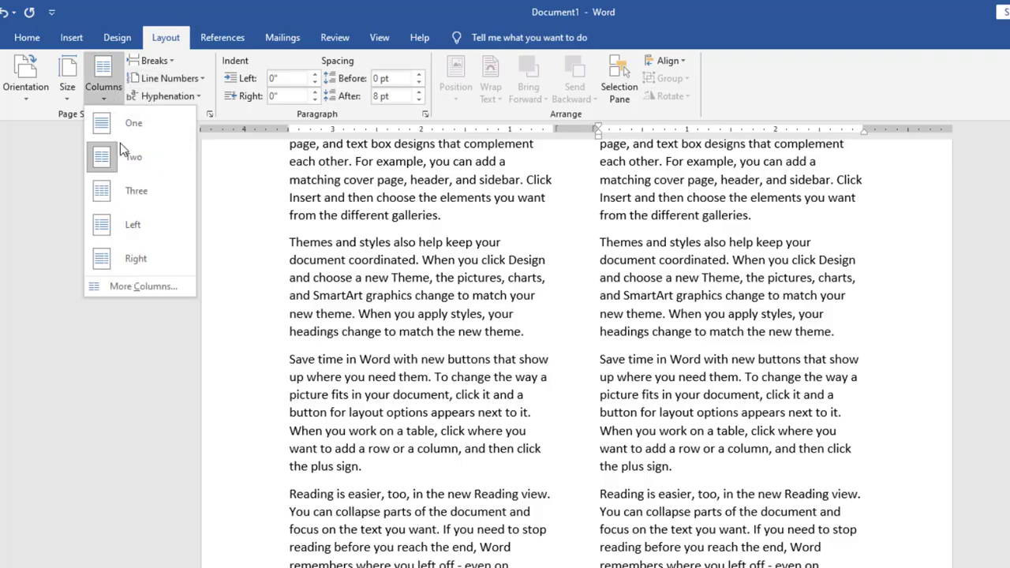
left_click(134, 194)
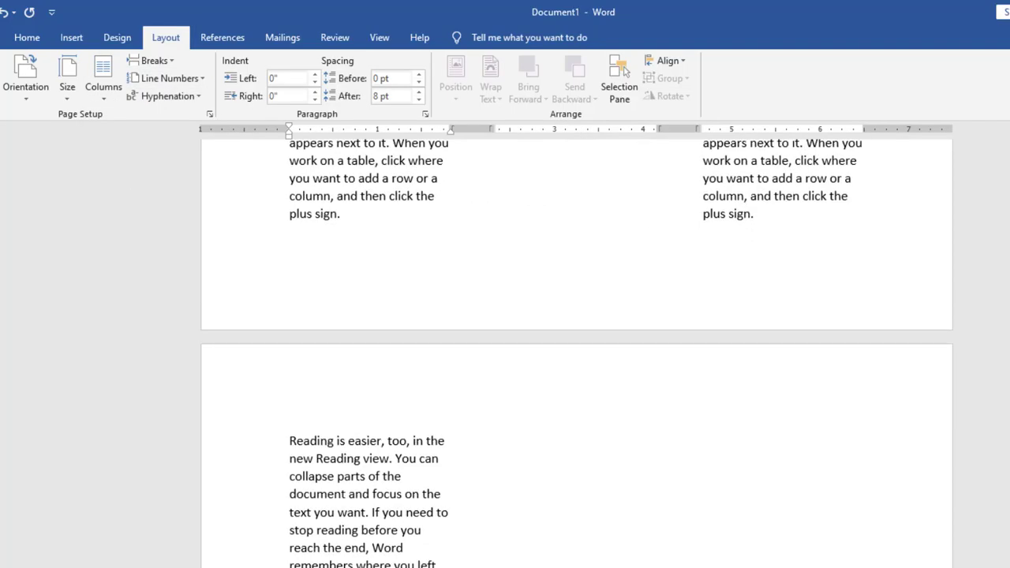
scroll(576, 355, "up", 10)
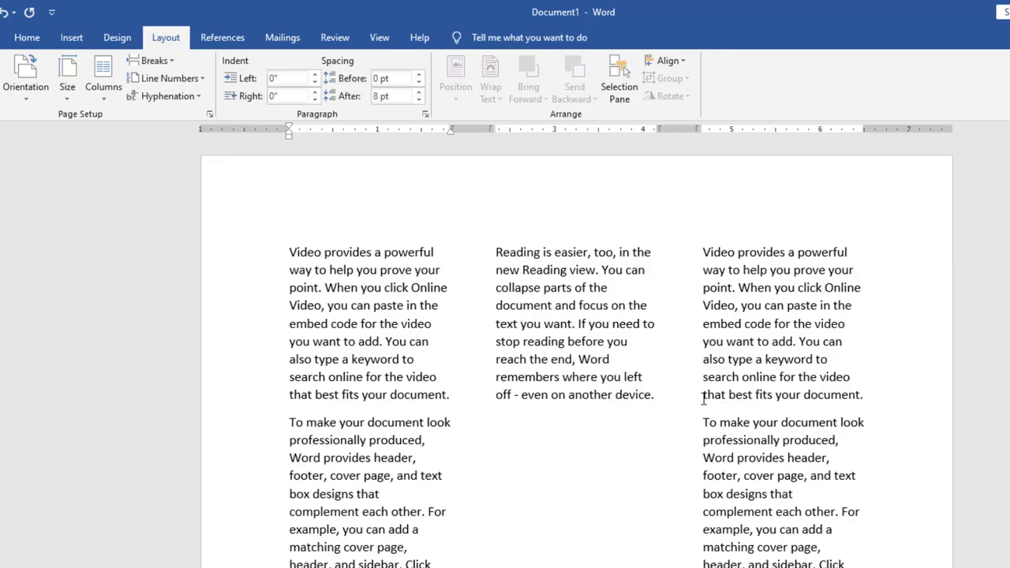
Apply the Left column preset, giving a narrow first column and a wide second column.
left_click(104, 101)
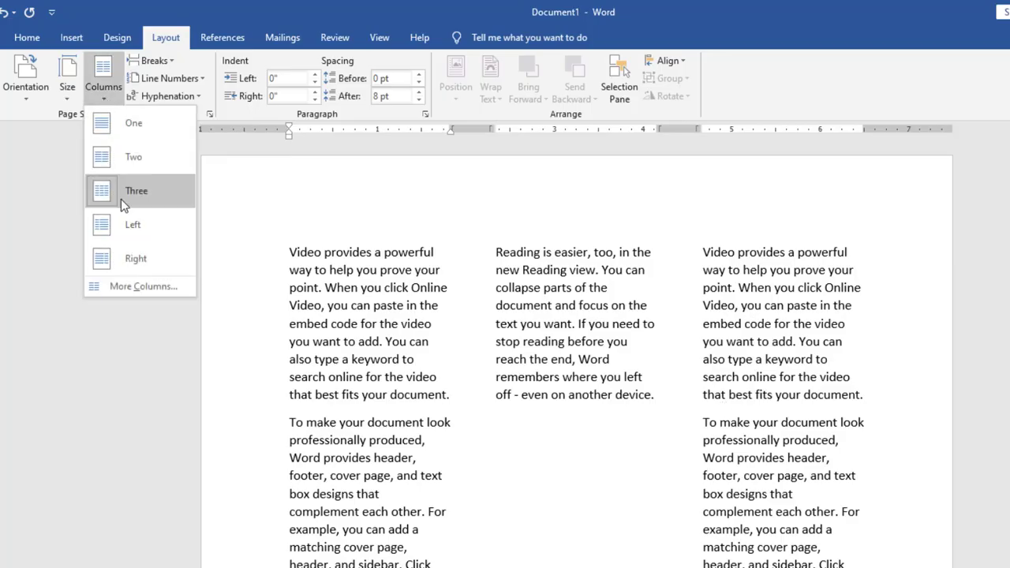
left_click(121, 230)
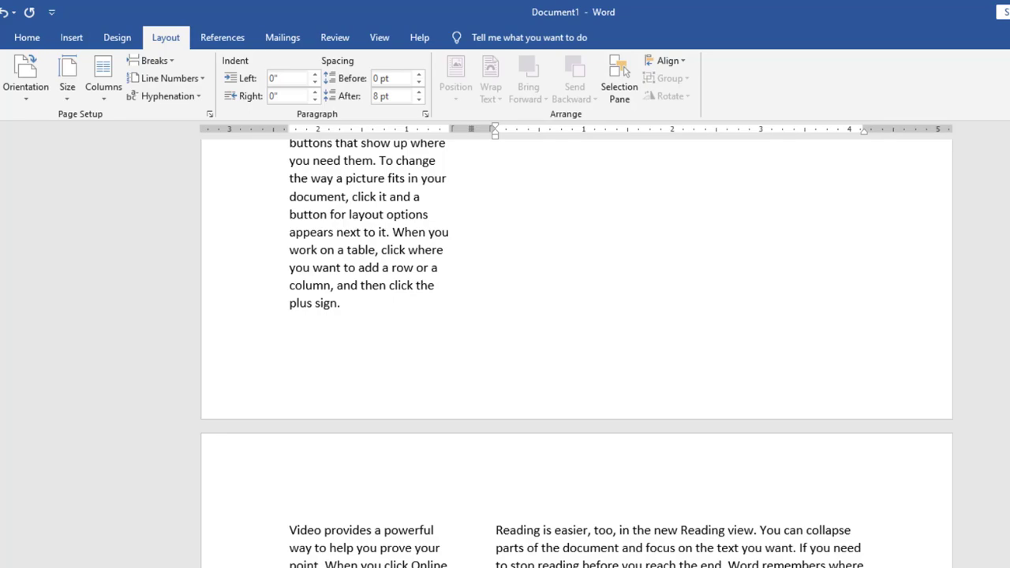
scroll(577, 355, "down", 5)
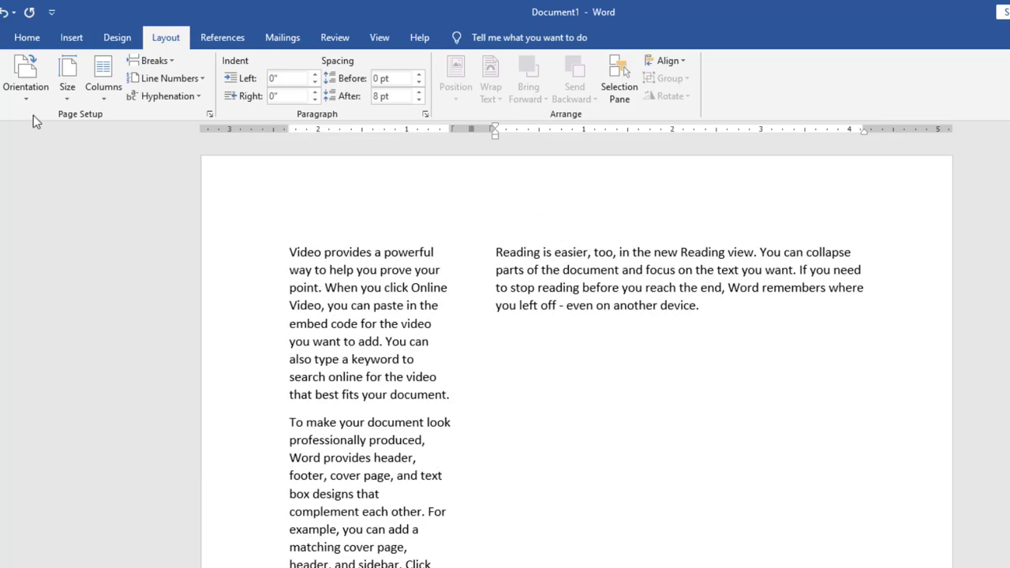
Apply the Right column preset to the sample text, giving a wide first column and a narrow second column.
left_click(96, 100)
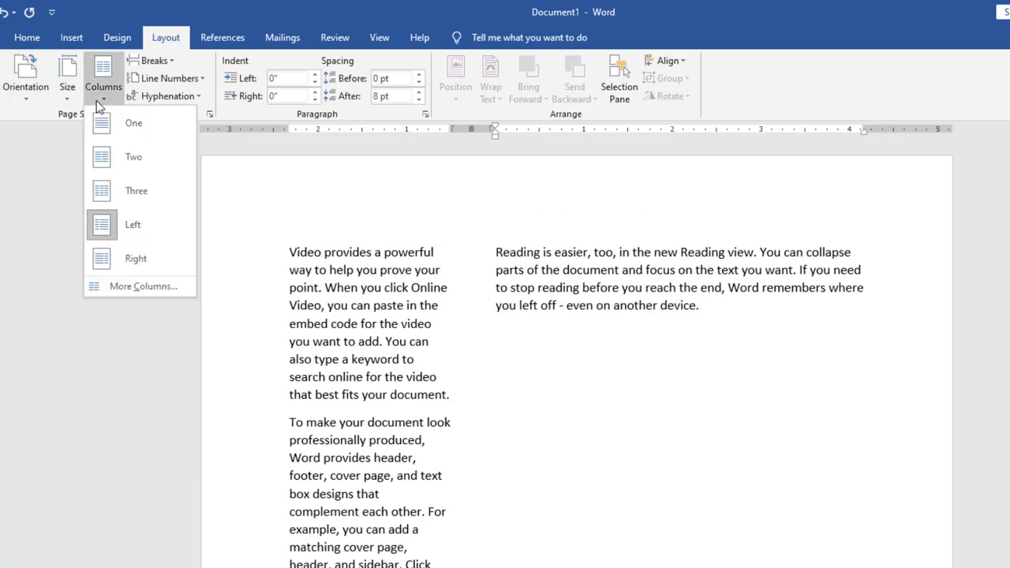
left_click(158, 259)
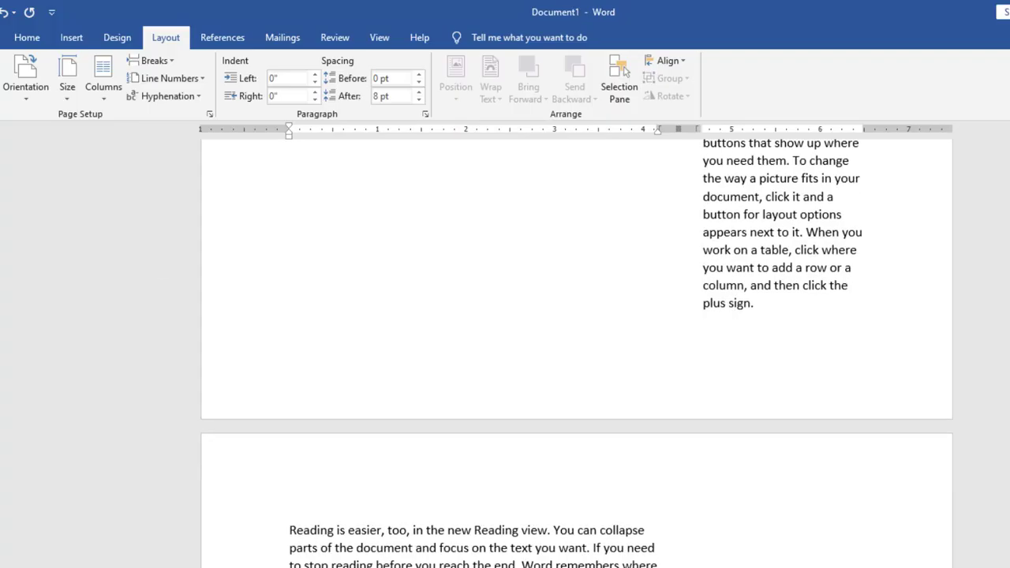
scroll(576, 355, "up", 10)
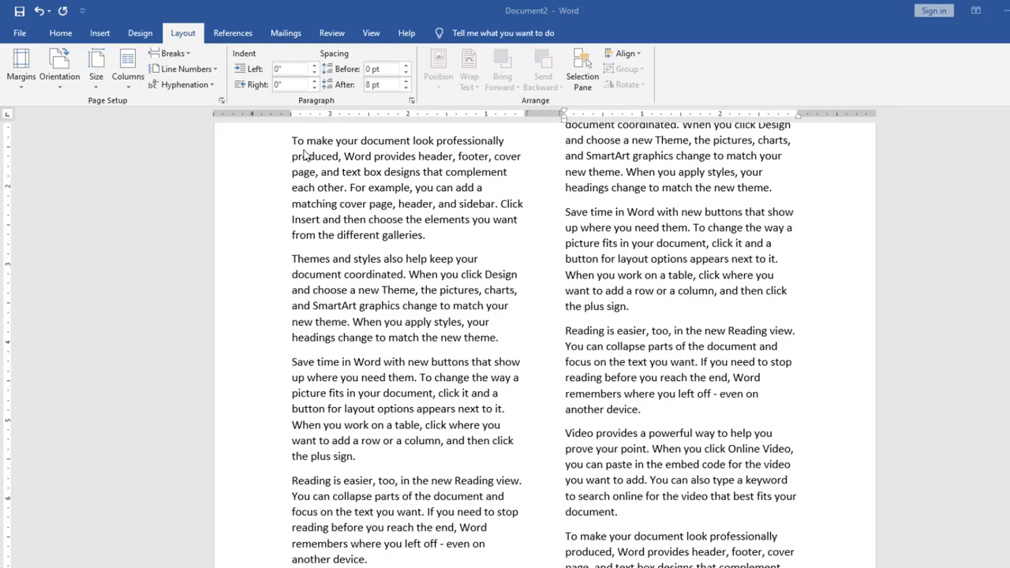
Add continuous line numbers to the two-column text in Document2 and check them on the first page.
left_click(202, 75)
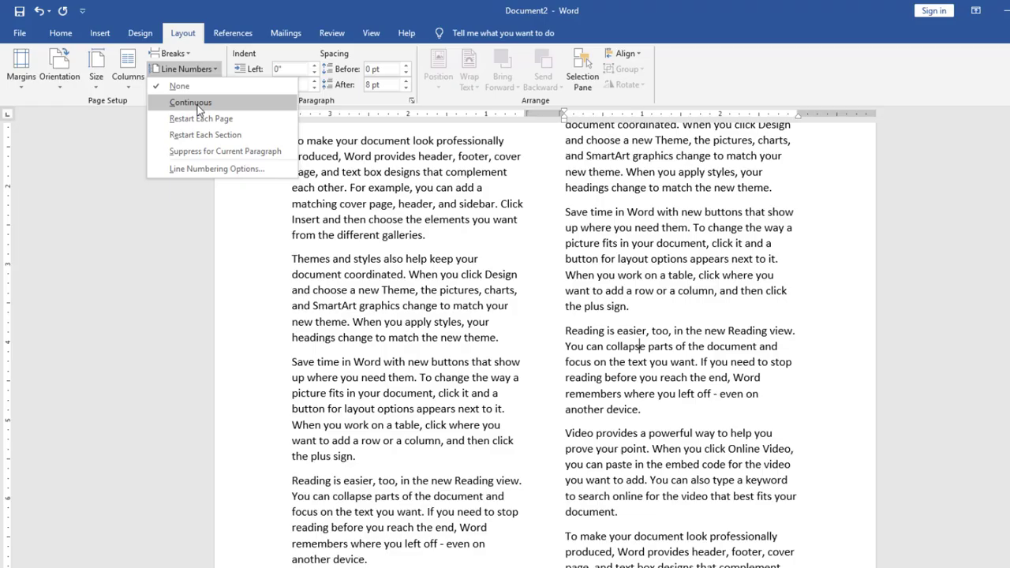
left_click(197, 105)
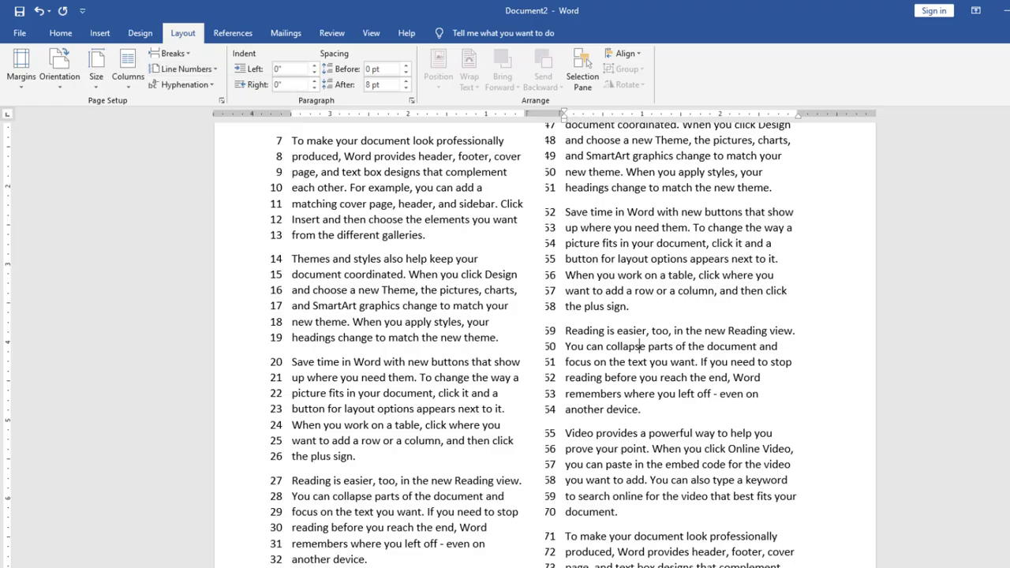
scroll(505, 348, "up", 4)
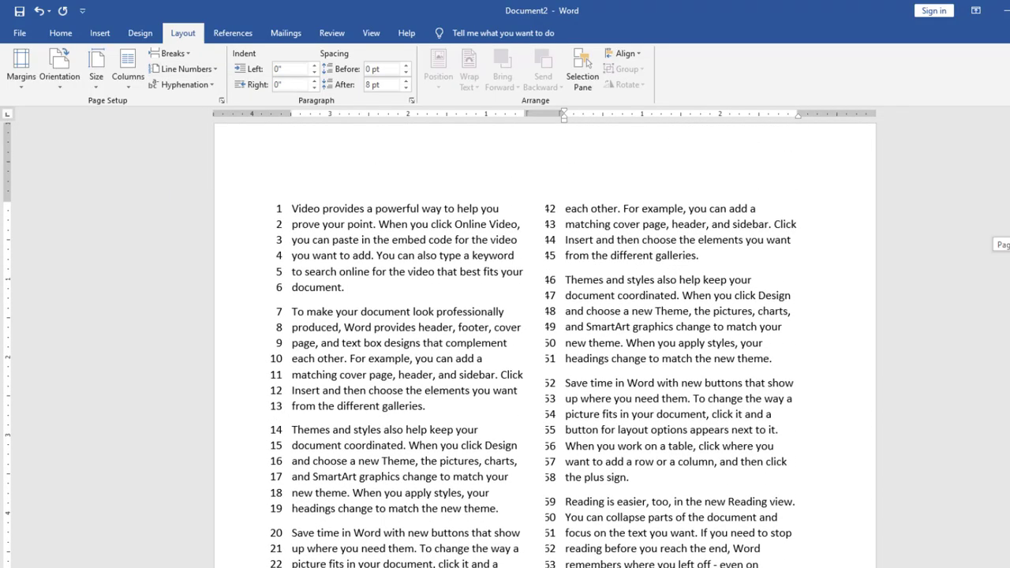
scroll(505, 348, "down", 5)
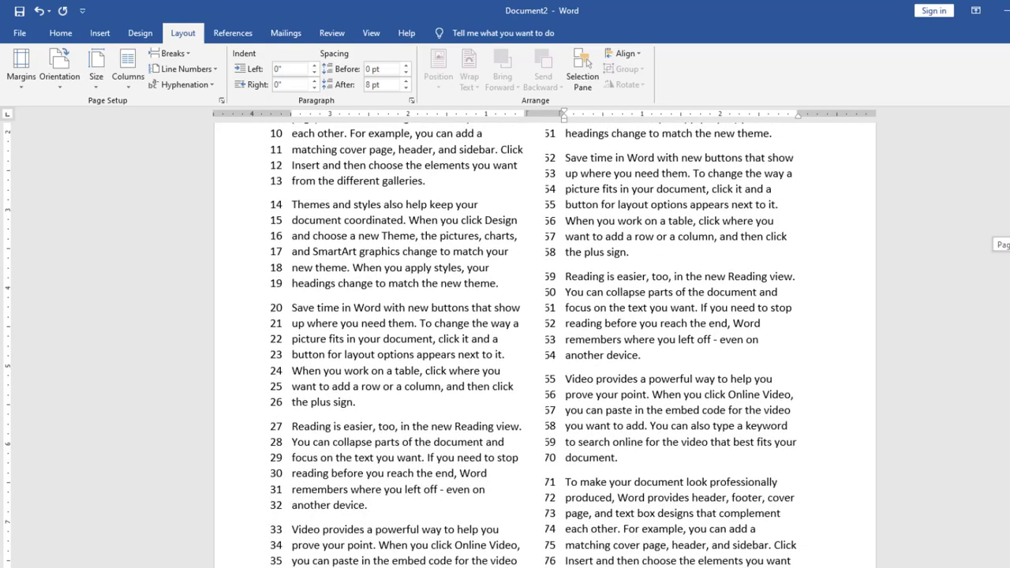
Change the line numbering to restart on each page and check the start of the second page.
left_click(201, 70)
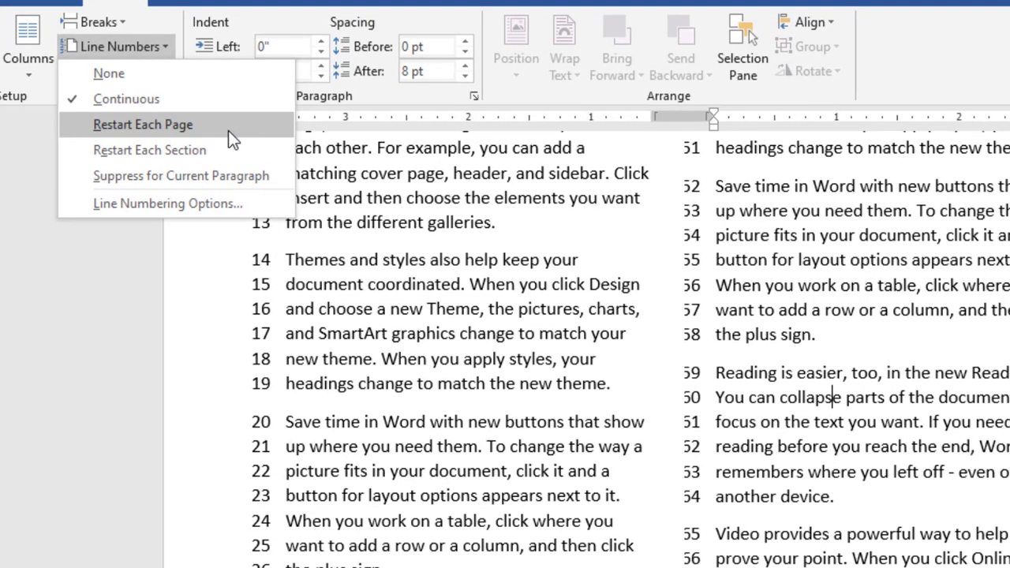
left_click(229, 130)
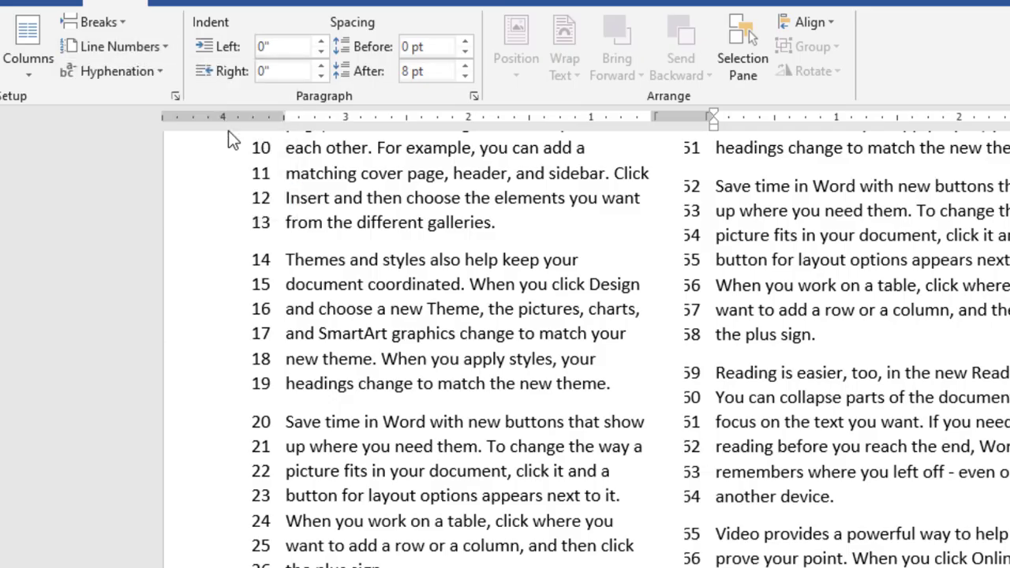
scroll(584, 348, "down", 15)
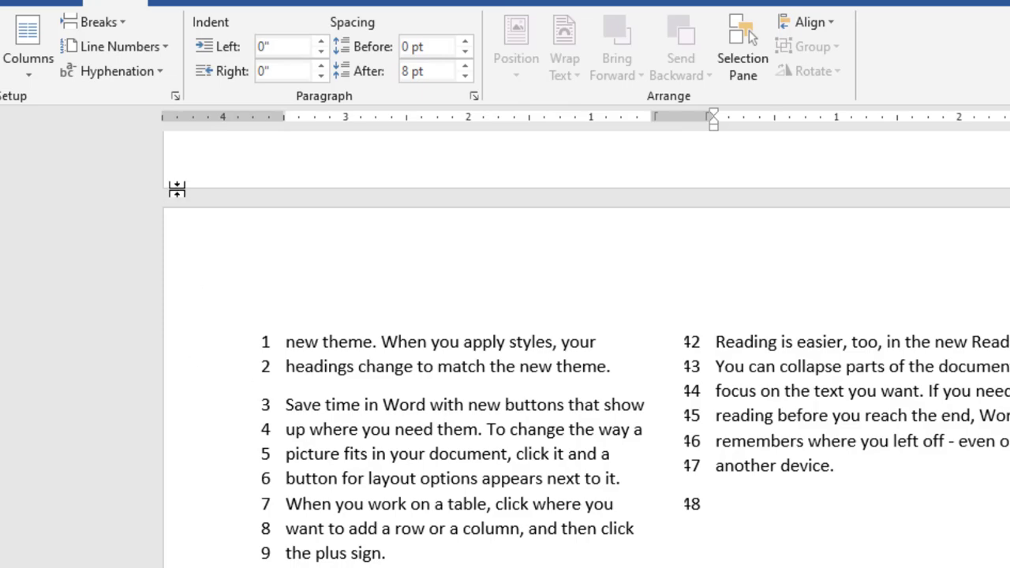
Remove the line numbers from the document by setting line numbering to None.
left_click(134, 50)
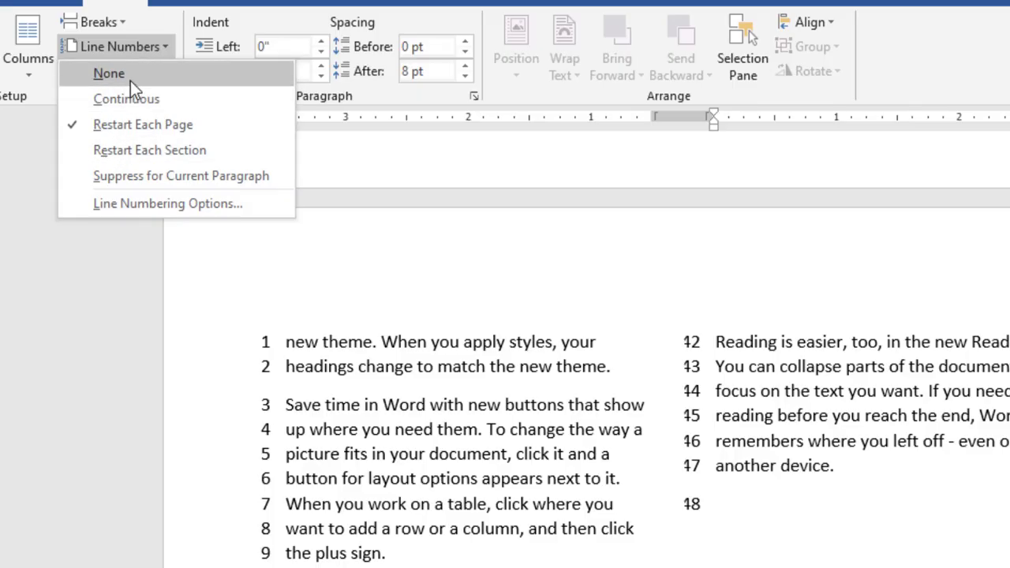
left_click(131, 78)
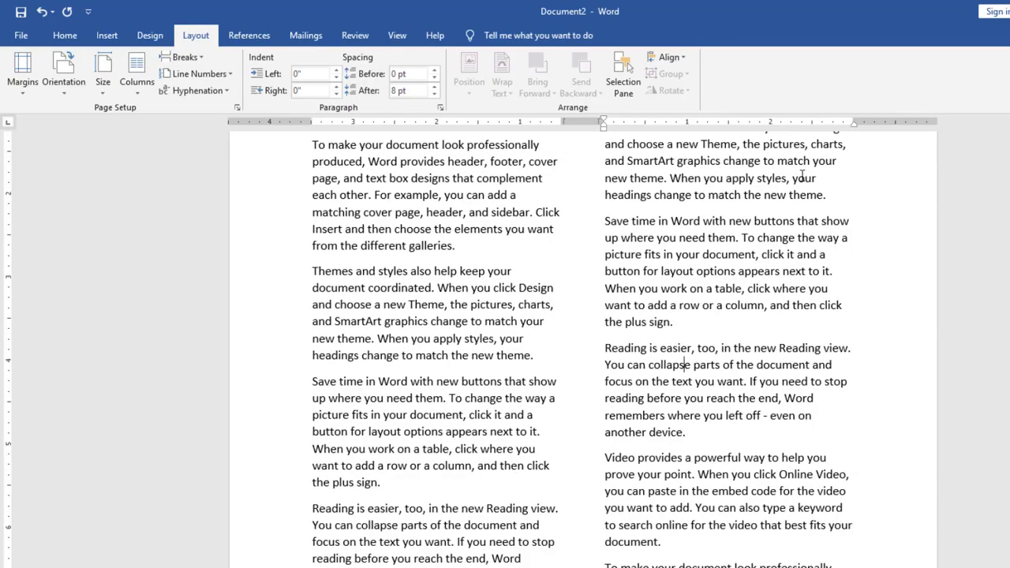
Apply automatic hyphenation to the two-column text and look through the words split at line ends.
scroll(584, 349, "up", 4)
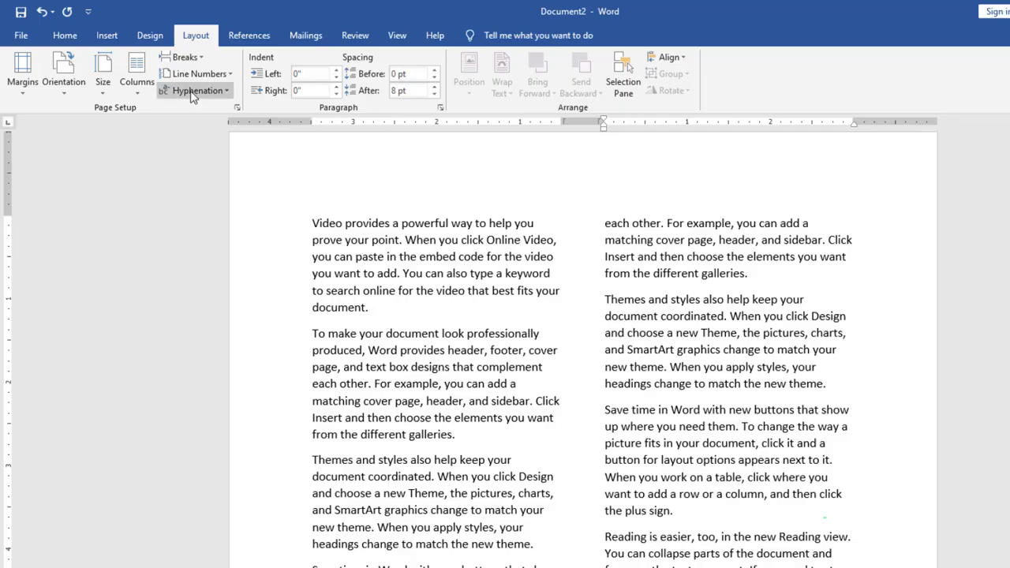
left_click(190, 93)
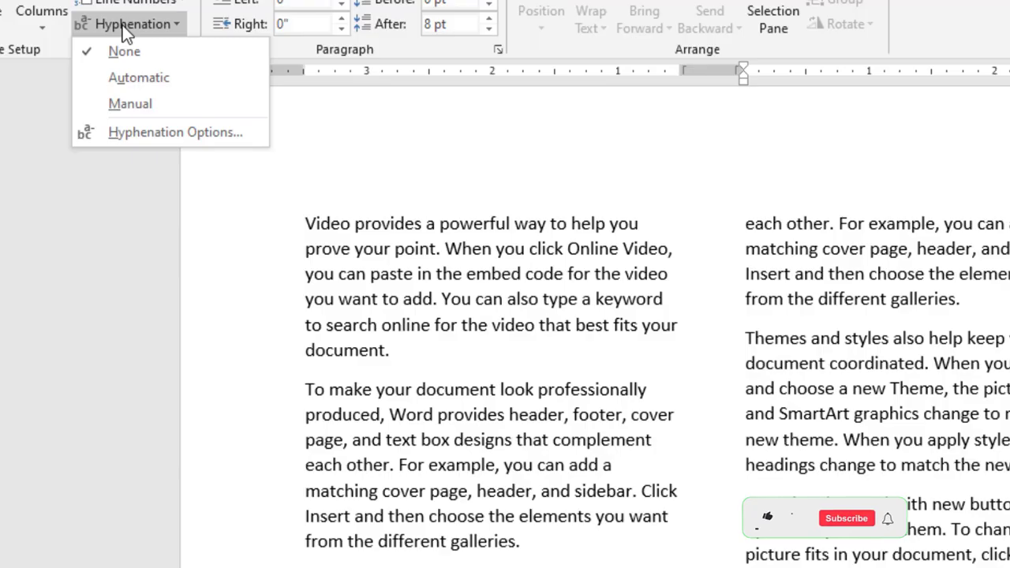
left_click(132, 79)
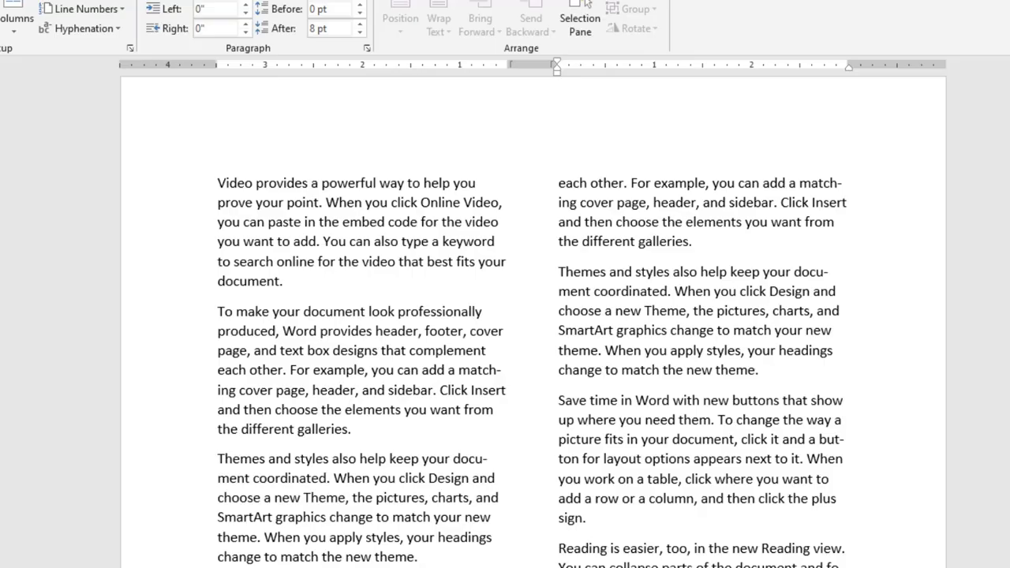
scroll(839, 307, "down", 5)
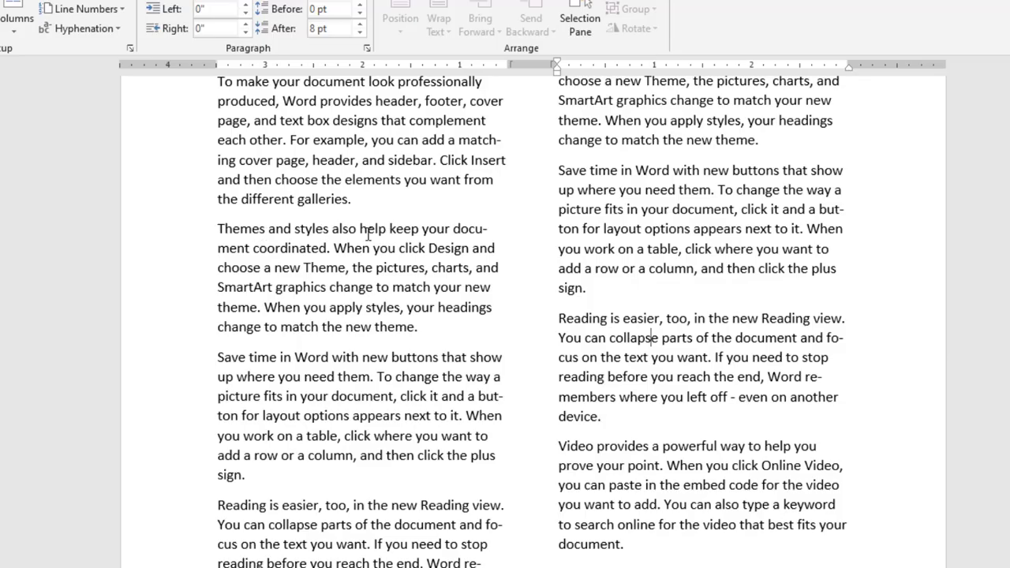
Select the two halves of the split word "document" in the "Themes and styles" paragraph, and set hyphenation back to None.
left_click_drag(219, 228, 484, 207)
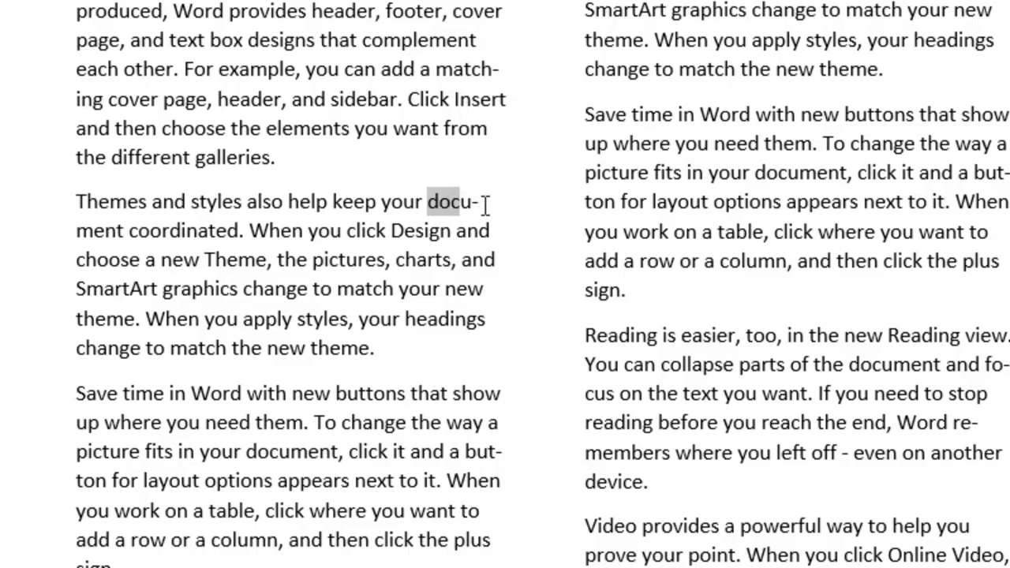
left_click(486, 205)
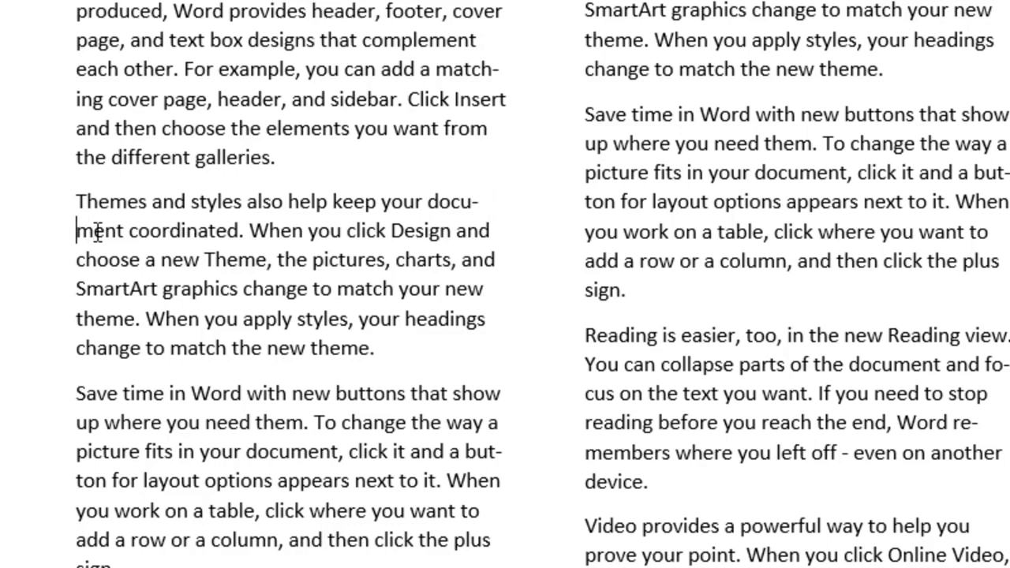
left_click_drag(77, 230, 124, 230)
key("Left")
key("Right")
key("n")
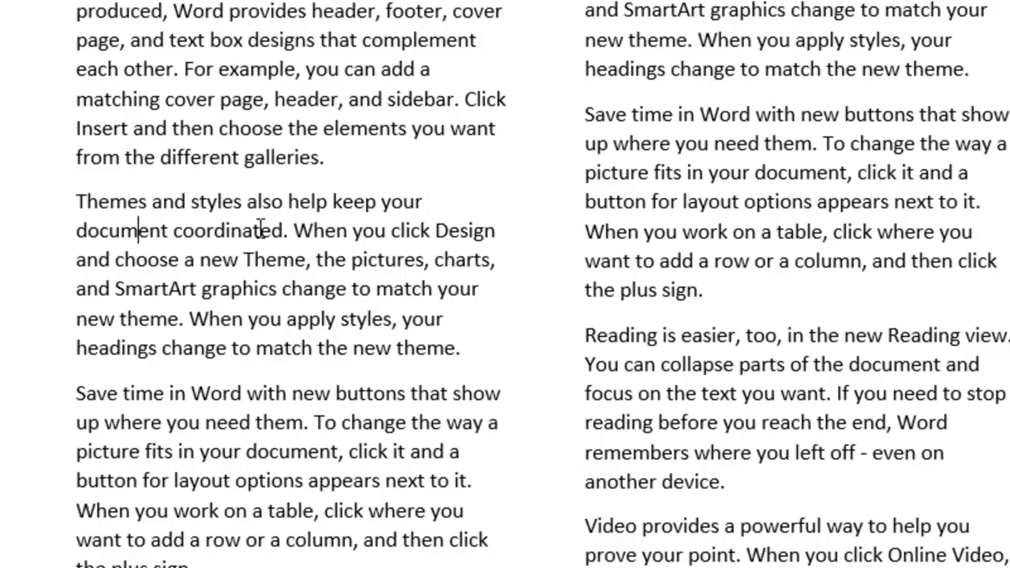
Place the cursor after "document" in the "Themes and styles" paragraph and set hyphenation to Automatic again.
left_click(170, 234)
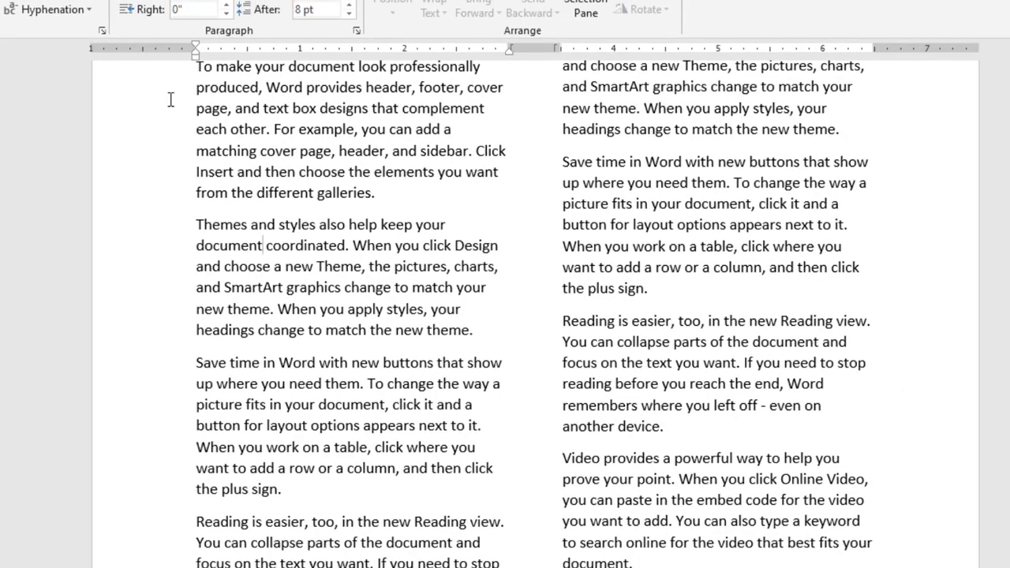
left_click(55, 14)
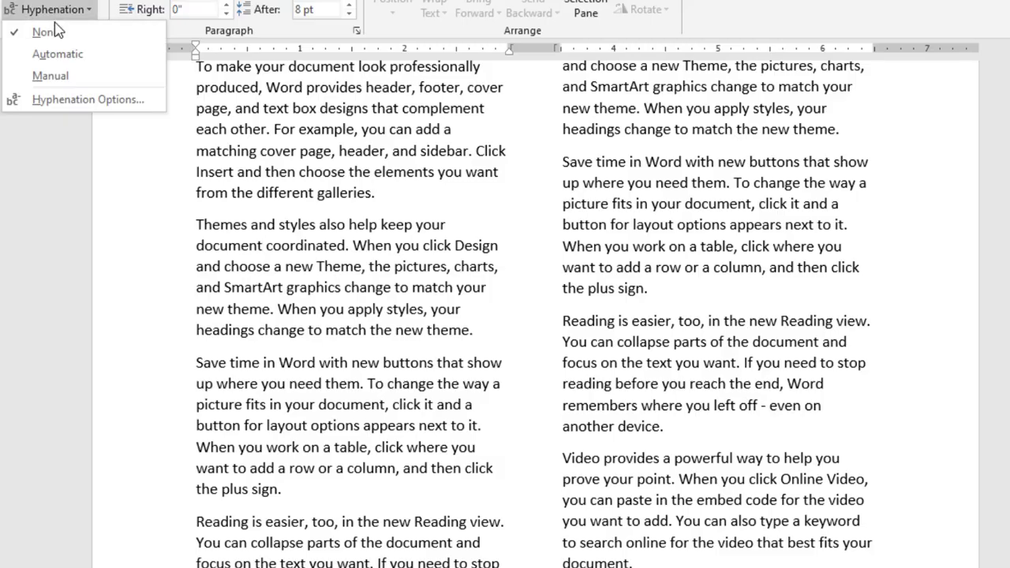
left_click(105, 55)
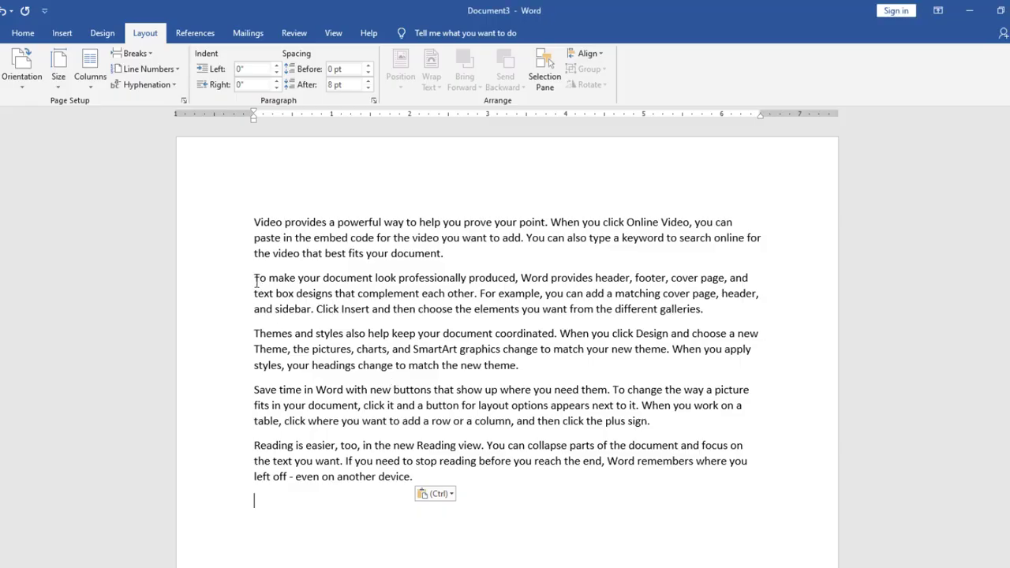
Select the second and third paragraphs of Document3 and set their left indent to 0.5".
left_click_drag(255, 280, 552, 366)
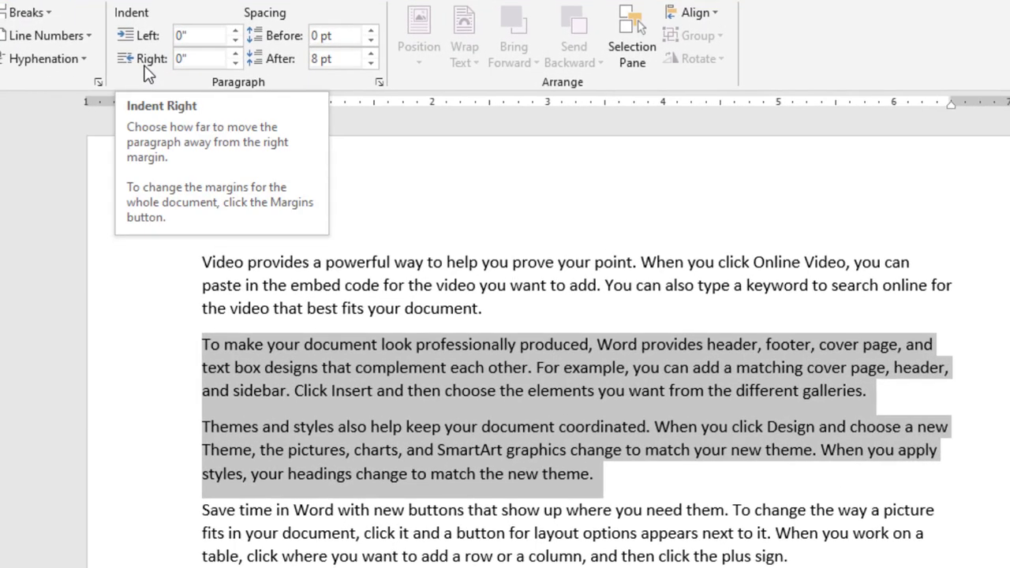
left_click(235, 32)
left_click(235, 32)
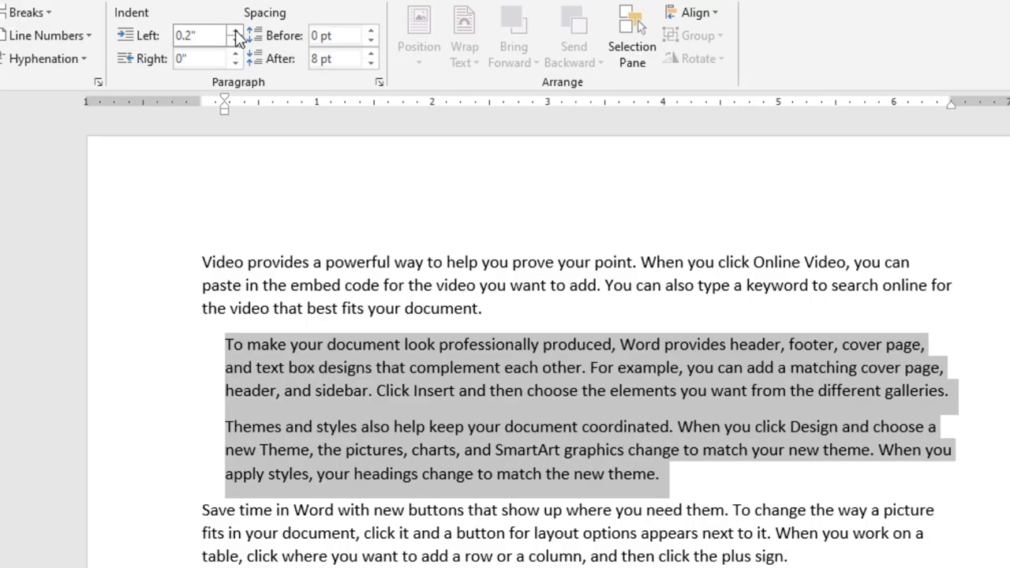
left_click(236, 33)
left_click(235, 33)
left_click(235, 33)
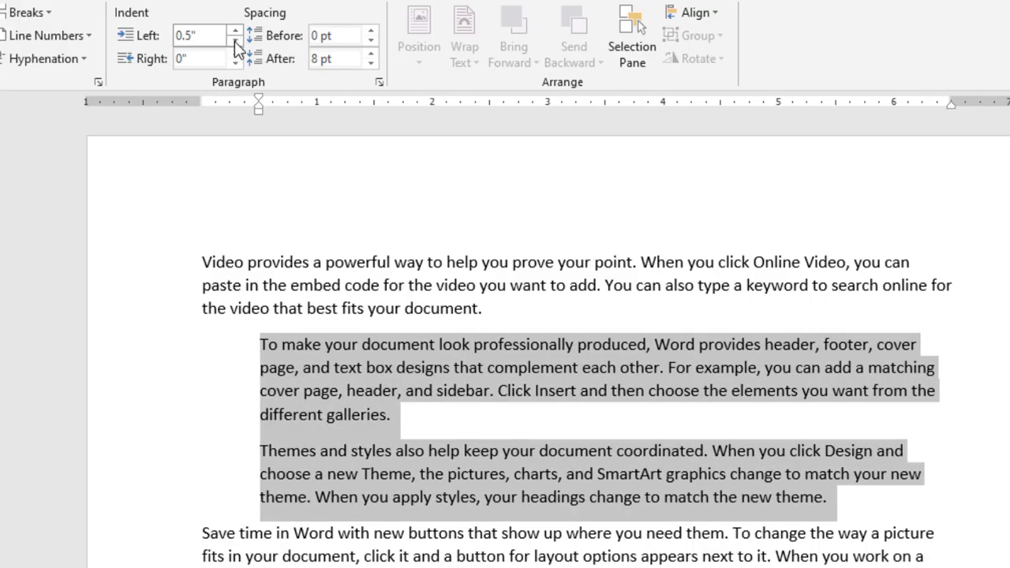
Reduce the left indent of the two selected paragraphs to 0".
left_click(235, 41)
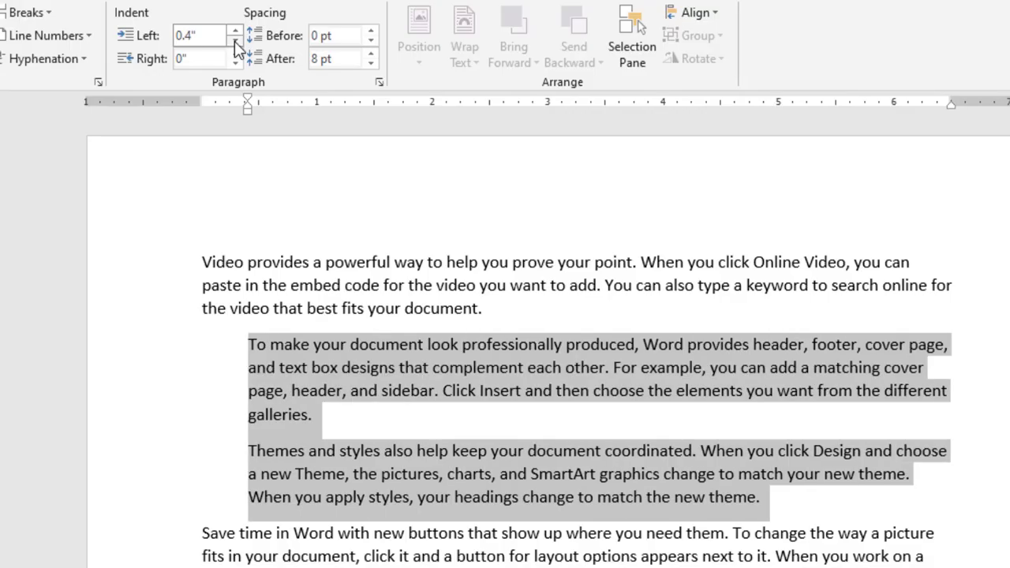
left_click(235, 41)
left_click(235, 41)
left_click(235, 41)
left_click(235, 41)
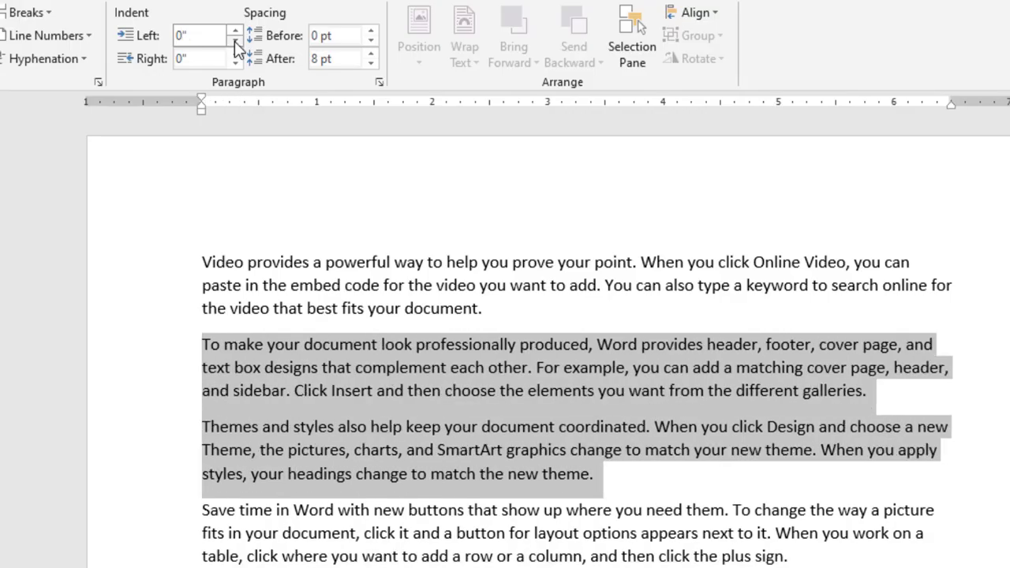
Increase the left indent of the second and third paragraphs to 0.5" again.
left_click(235, 32)
left_click(236, 33)
left_click(236, 32)
left_click(235, 32)
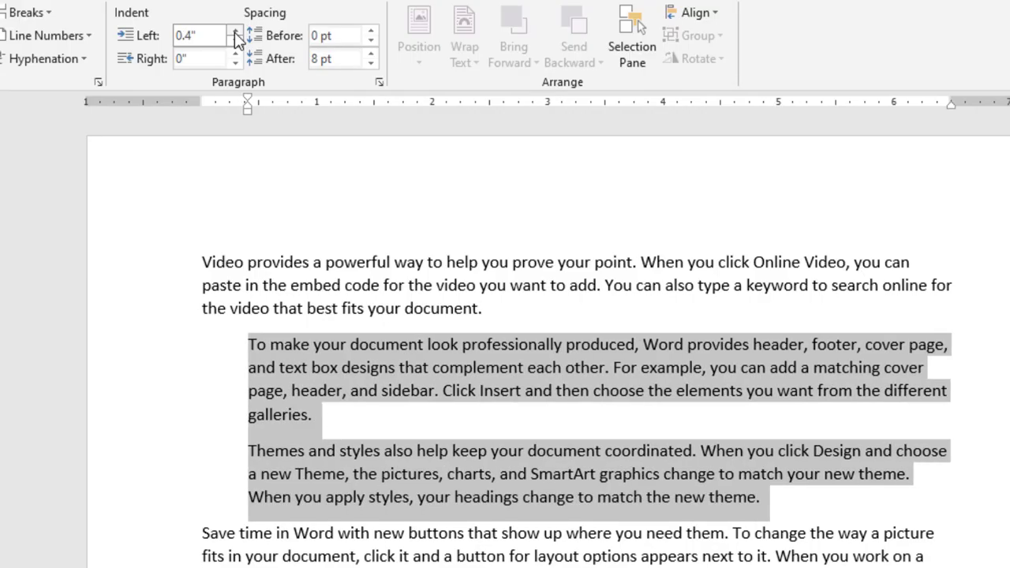
left_click(236, 33)
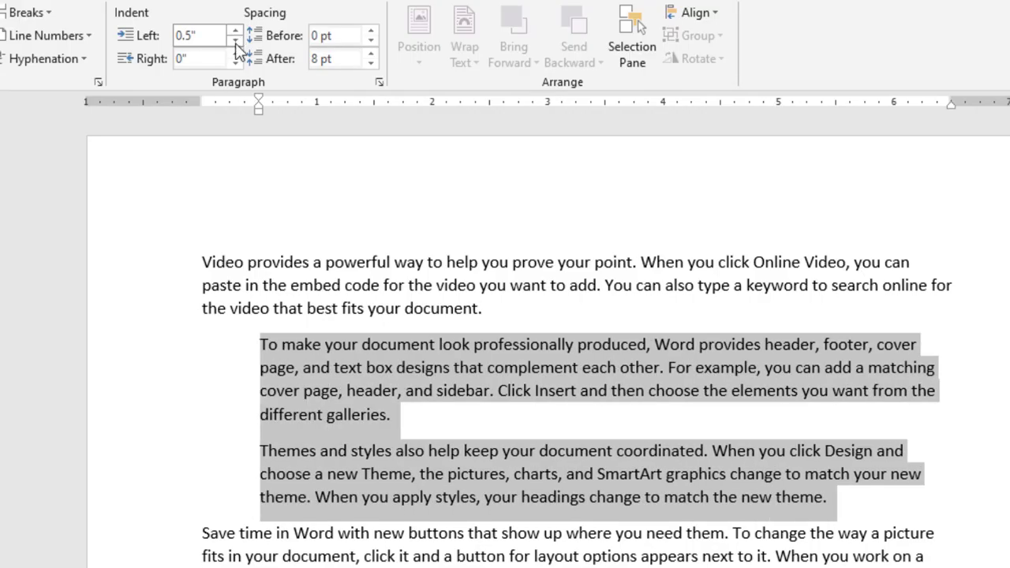
left_click(235, 46)
left_click(236, 45)
left_click(236, 32)
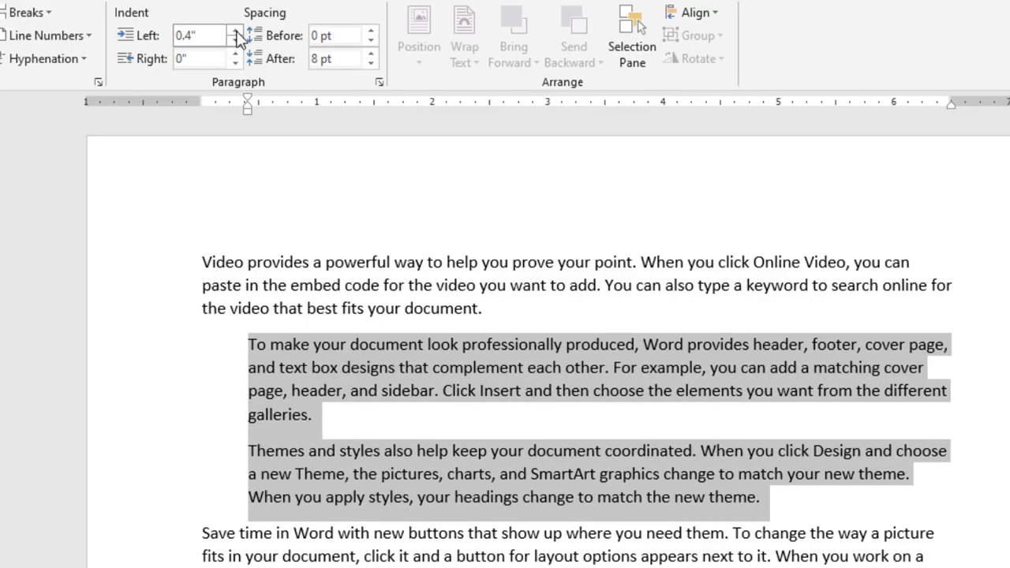
left_click(235, 33)
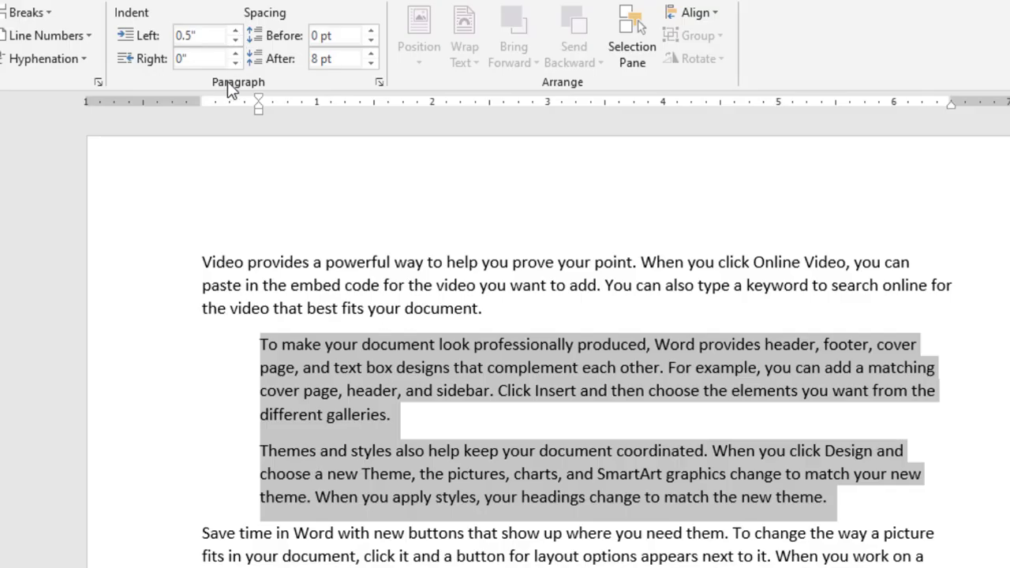
Set the right indent of the two selected paragraphs to 0.7".
left_click(235, 54)
left_click(235, 55)
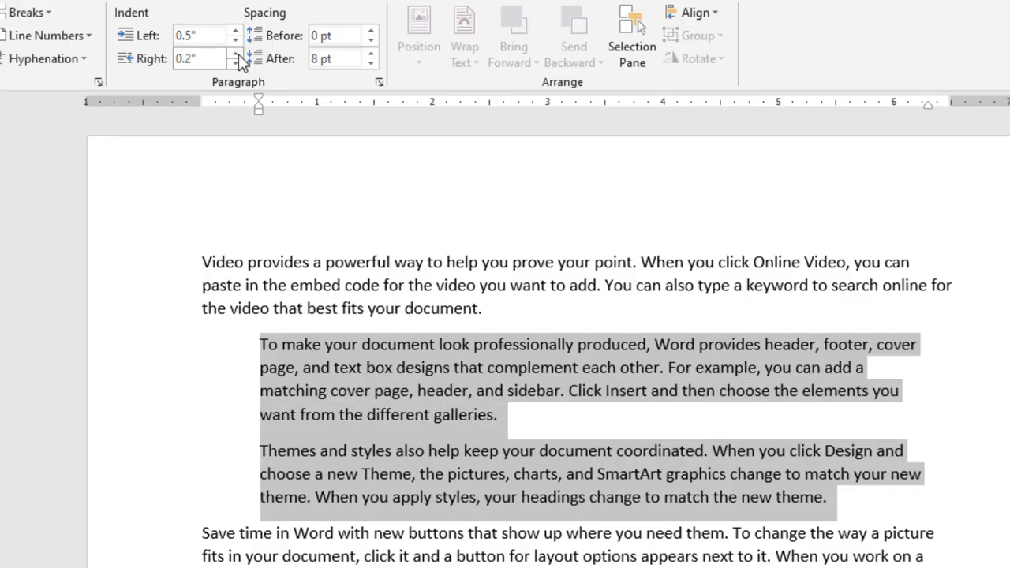
left_click(235, 54)
left_click(236, 55)
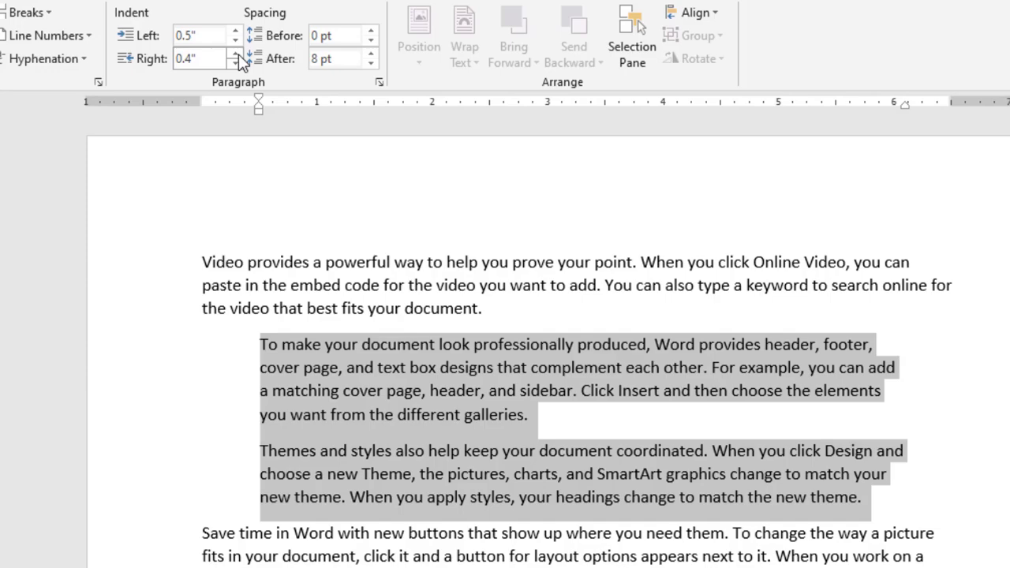
left_click(235, 54)
left_click(239, 56)
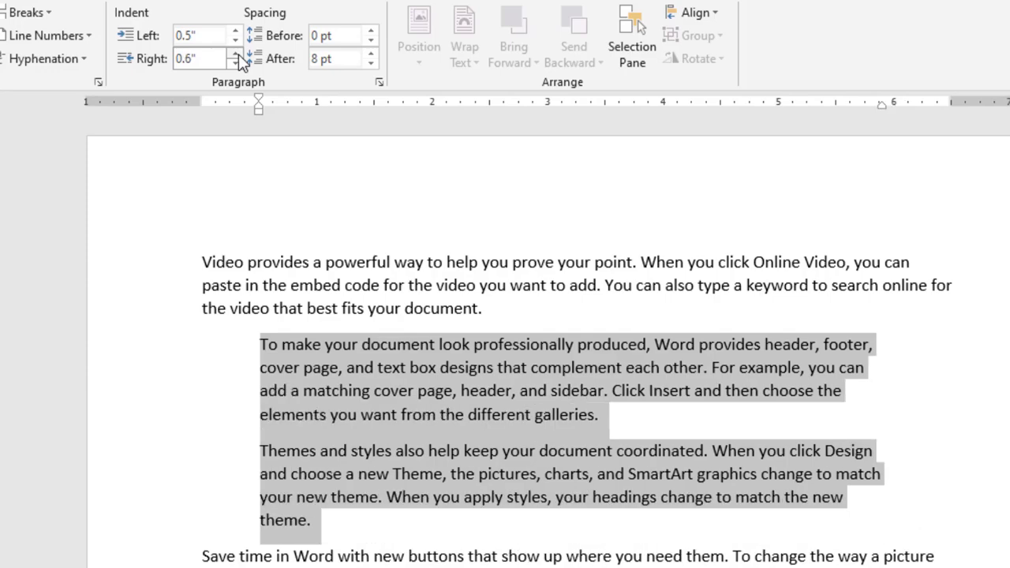
left_click(235, 55)
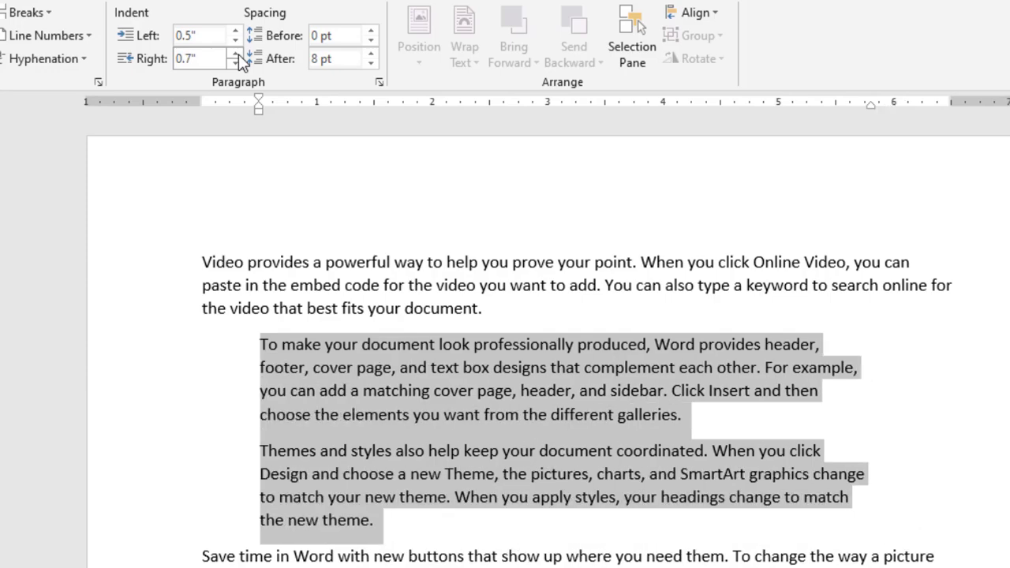
Reduce the right indent of the second and third paragraphs to 0.2".
left_click(235, 54)
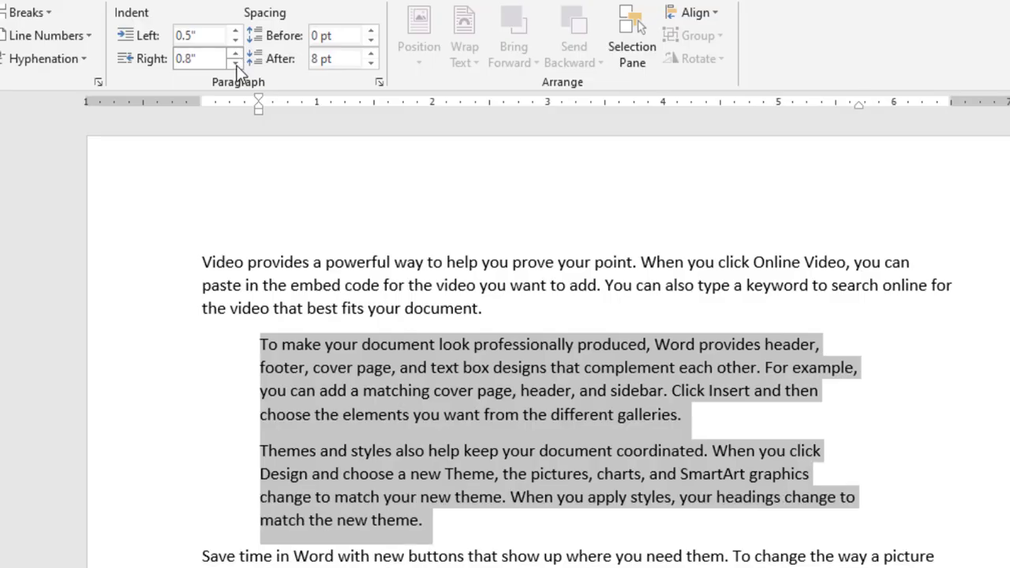
left_click(235, 63)
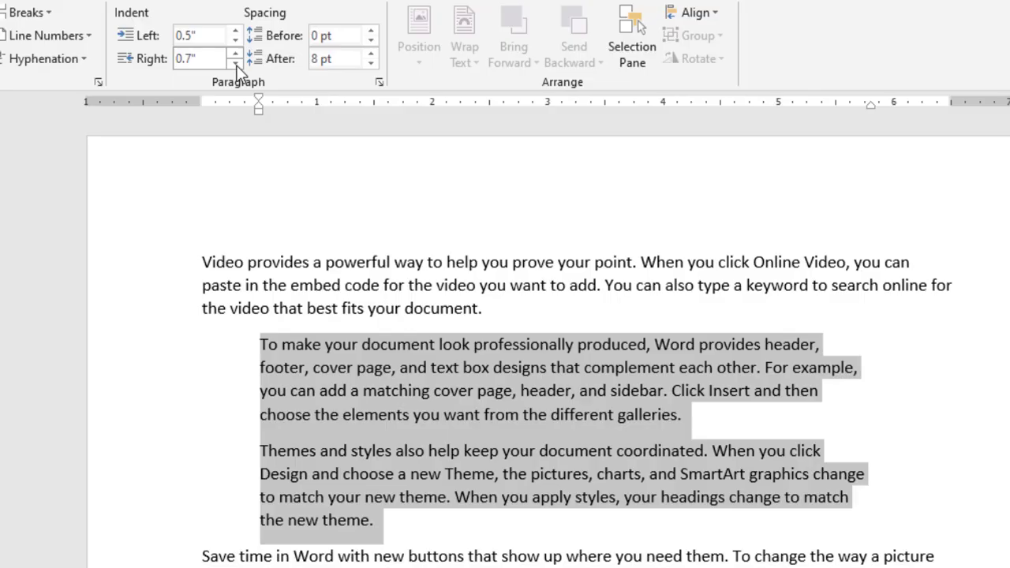
left_click(235, 63)
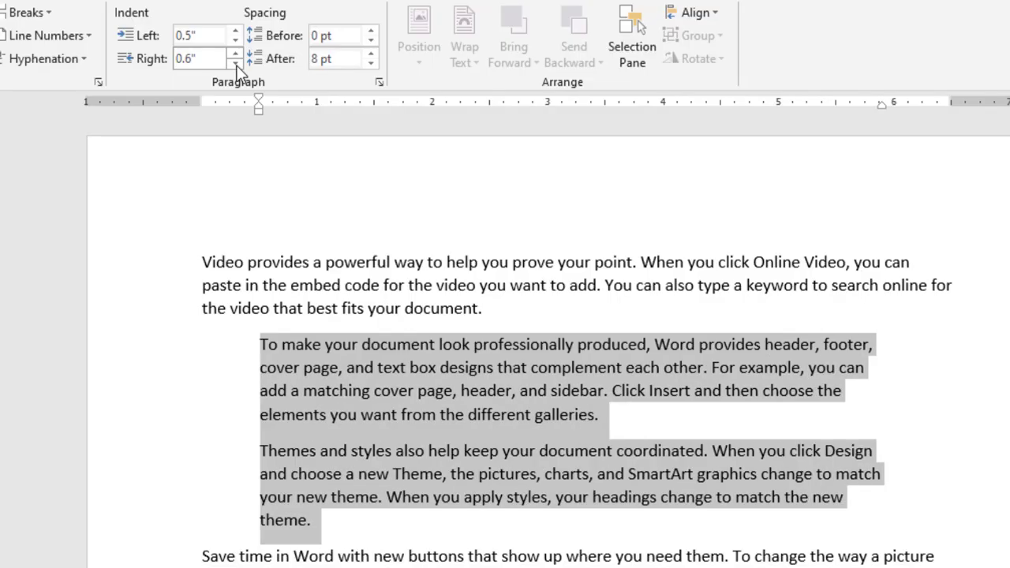
left_click(236, 62)
left_click(235, 63)
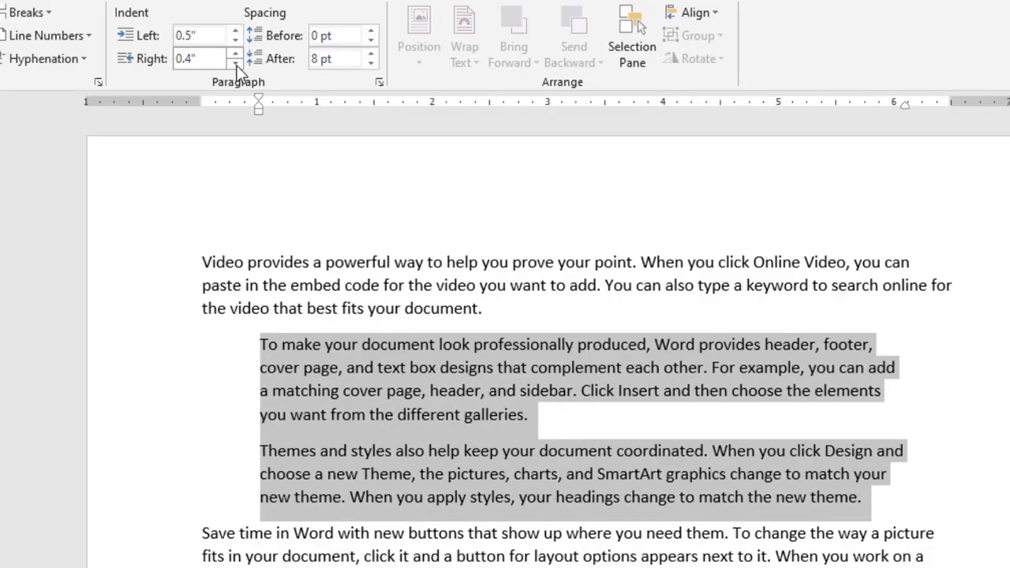
left_click(235, 62)
left_click(235, 63)
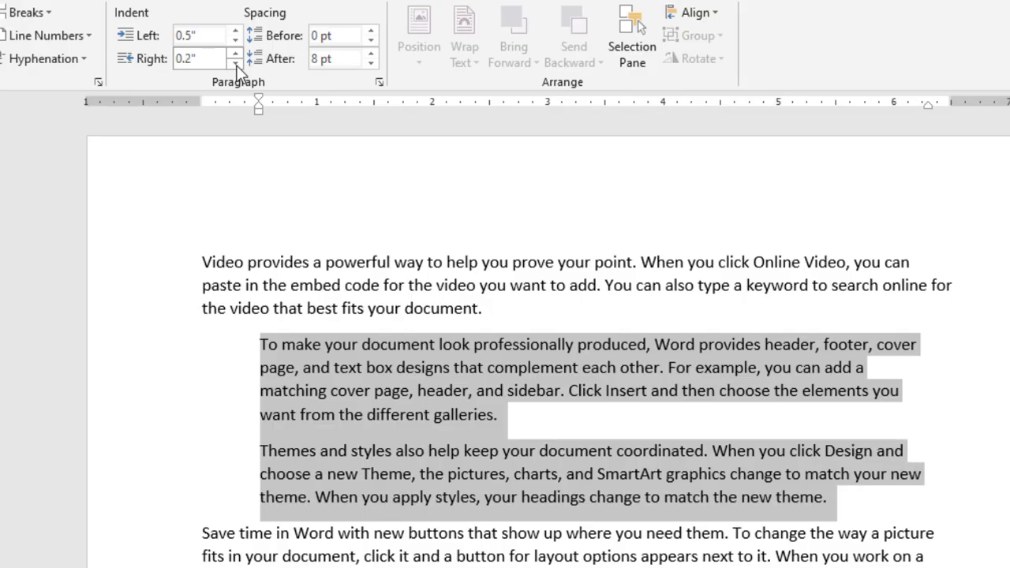
Increase the spacing before the two selected paragraphs to 42 pt.
left_click(371, 32)
left_click(371, 32)
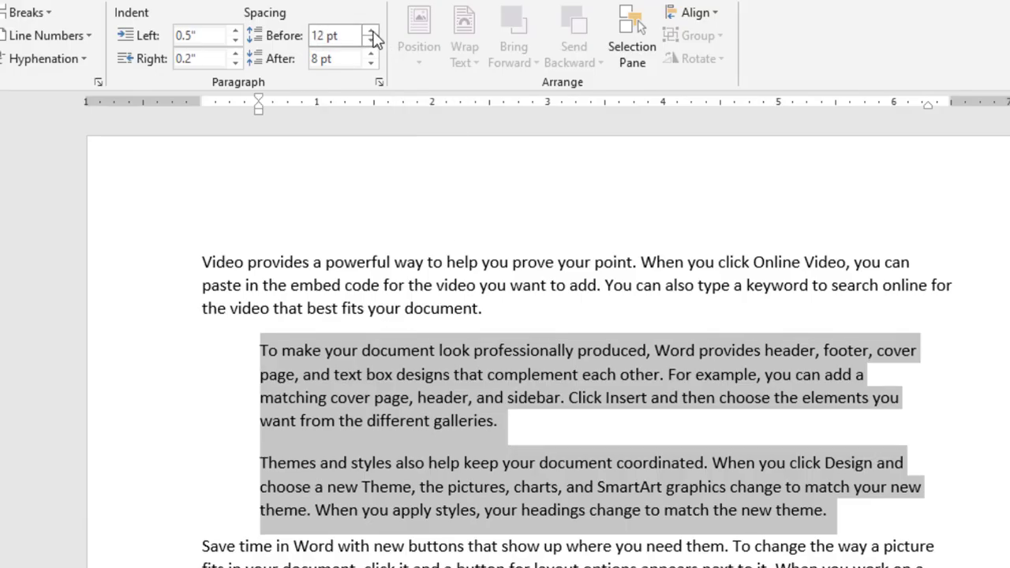
left_click(371, 32)
left_click(372, 33)
left_click(371, 33)
left_click(371, 32)
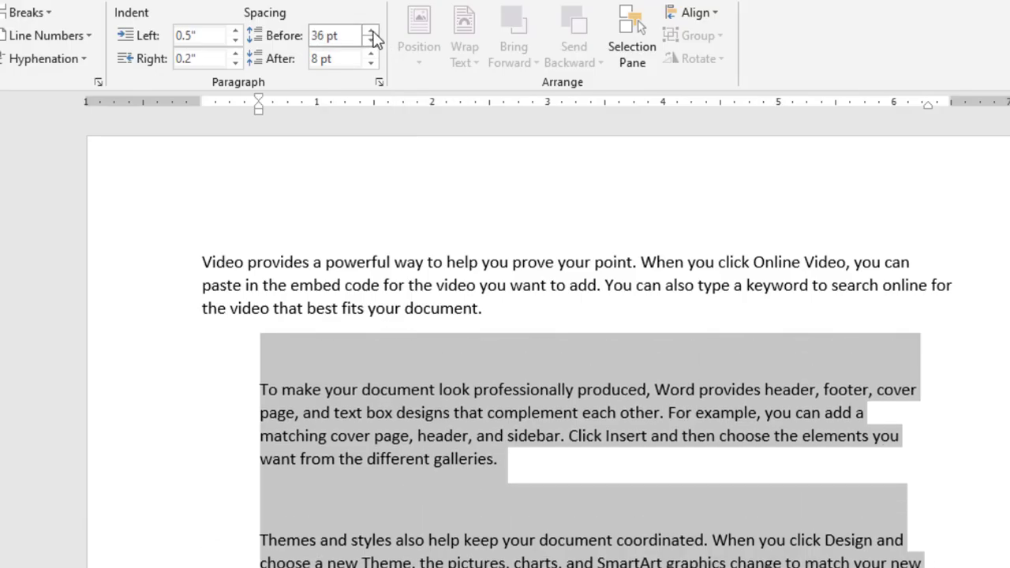
left_click(371, 32)
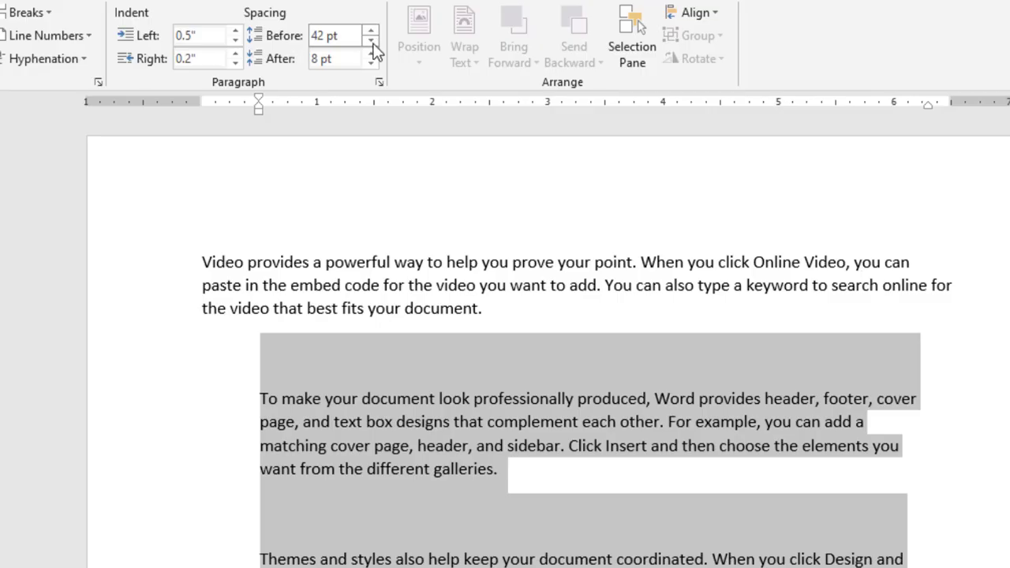
Set the spacing before the second and third paragraphs to 24 pt.
left_click(374, 44)
left_click(375, 44)
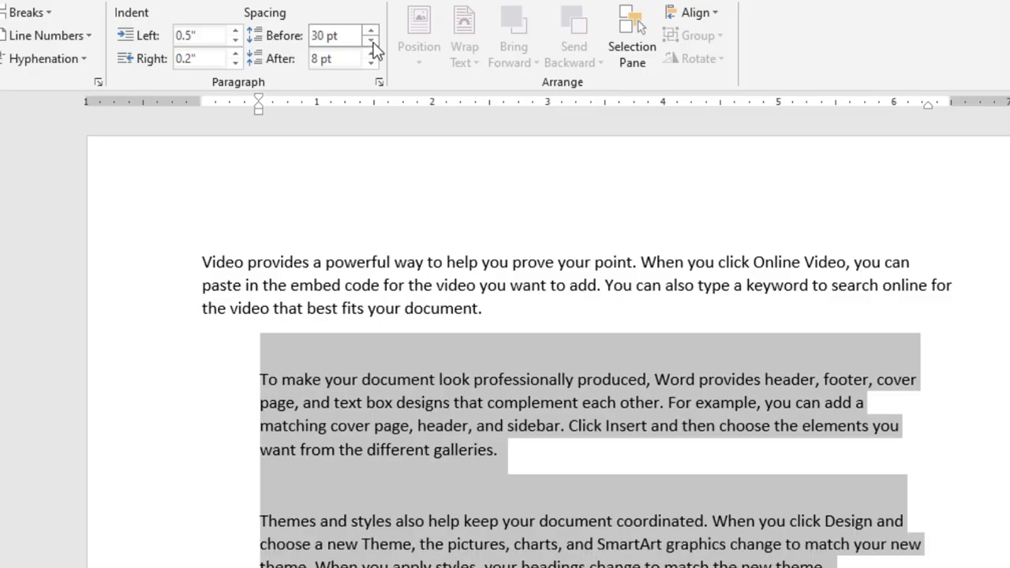
left_click(374, 44)
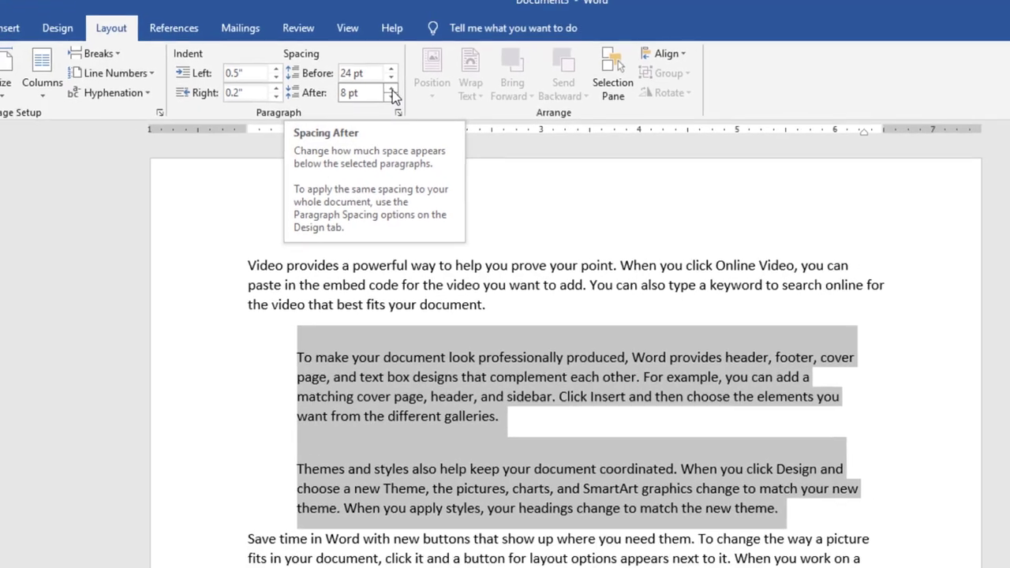
Increase the spacing after the two selected paragraphs to 54 pt.
left_click(370, 54)
left_click(370, 54)
left_click(370, 53)
left_click(394, 94)
left_click(394, 94)
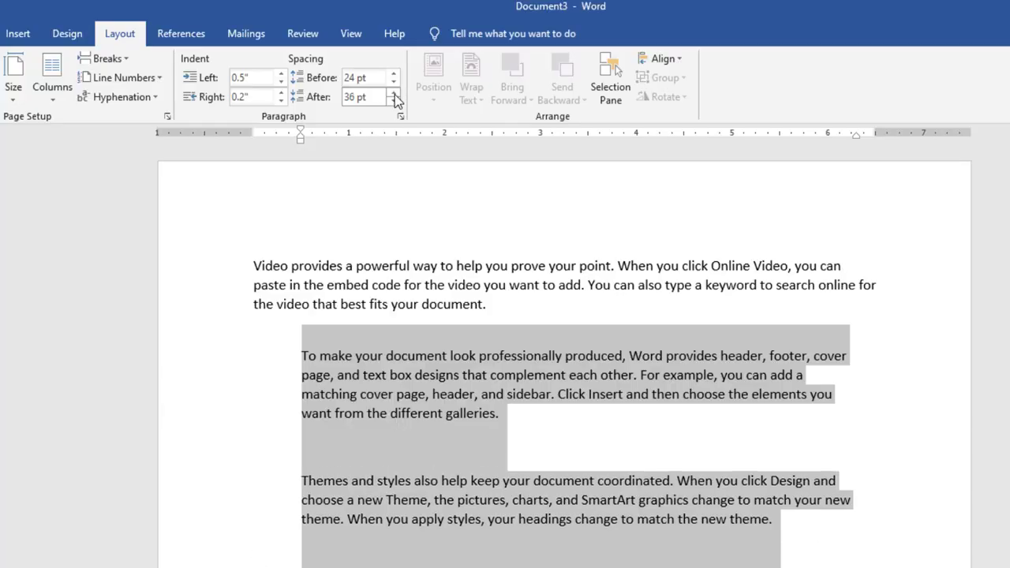
left_click(394, 94)
left_click(394, 94)
left_click(394, 93)
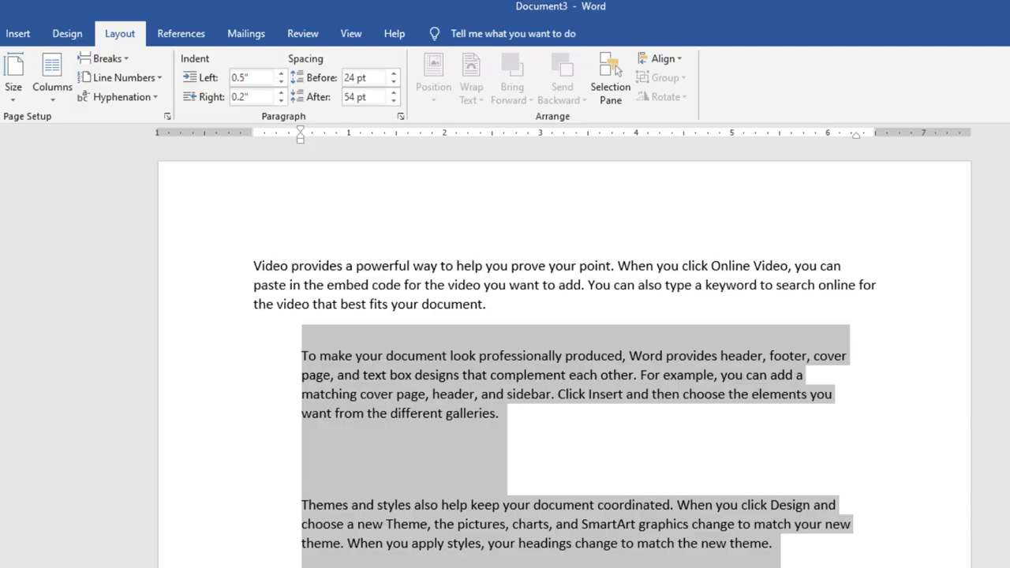
Reduce the spacing after the second and third paragraphs to 6 pt.
left_click(394, 101)
left_click(394, 101)
left_click(394, 101)
left_click(394, 101)
left_click(394, 101)
left_click(394, 101)
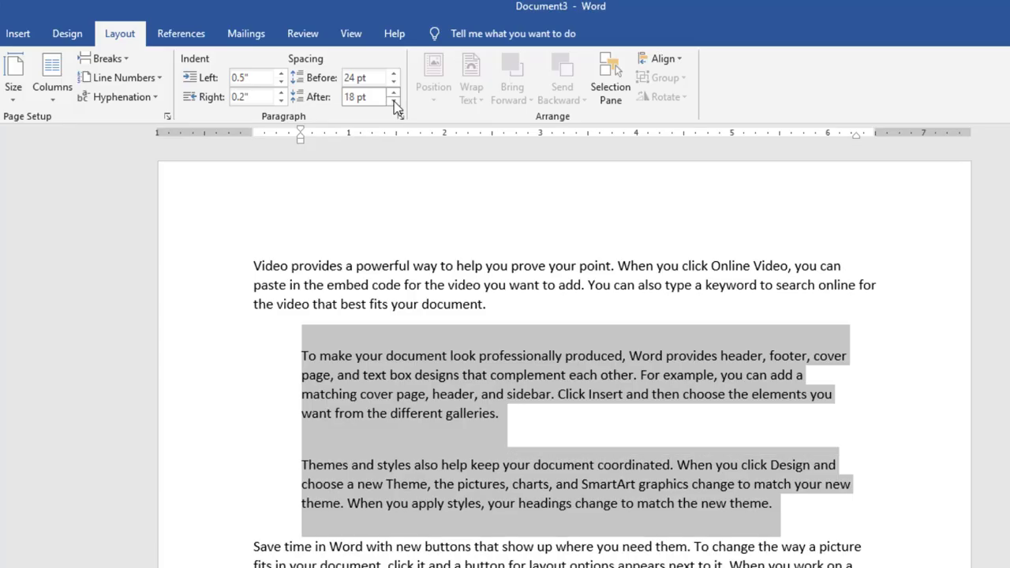
left_click(394, 101)
left_click(394, 101)
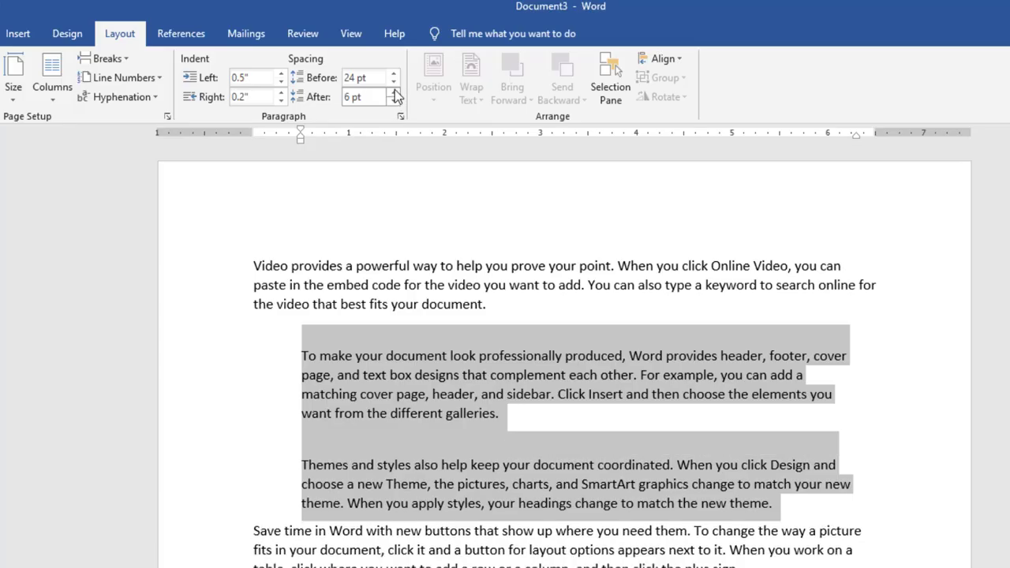
Raise the spacing after the two selected paragraphs by five increments.
left_click(395, 92)
left_click(395, 93)
left_click(395, 92)
left_click(395, 92)
left_click(395, 92)
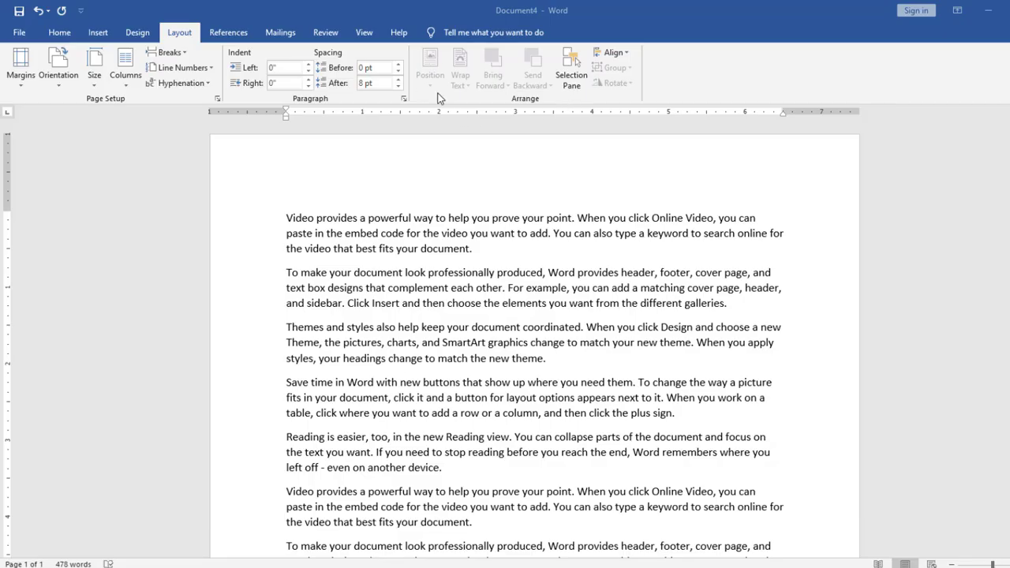
Insert the Nike logo picture from the new img folder at the start of Document4's first paragraph.
left_click(287, 220)
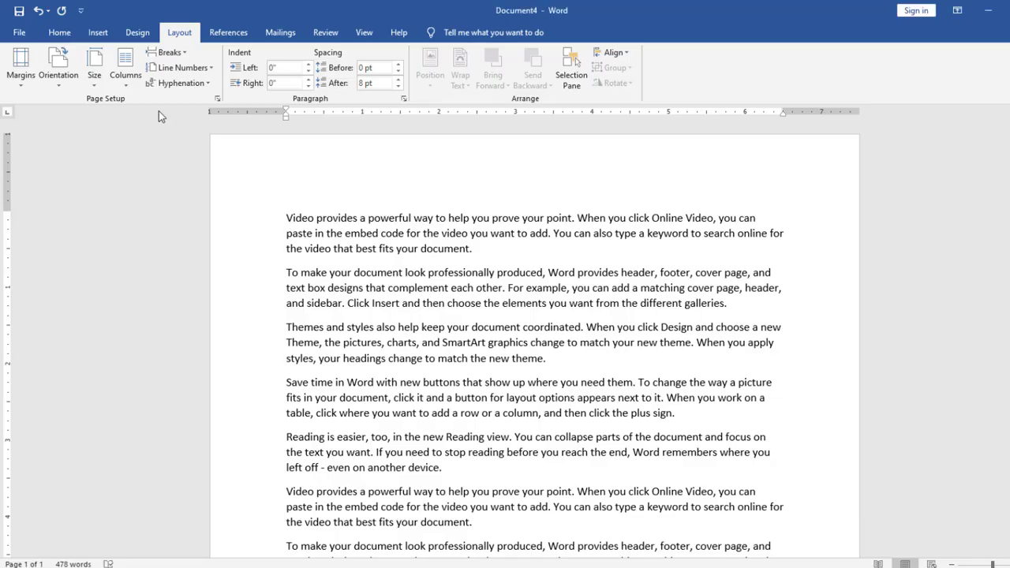
left_click(106, 40)
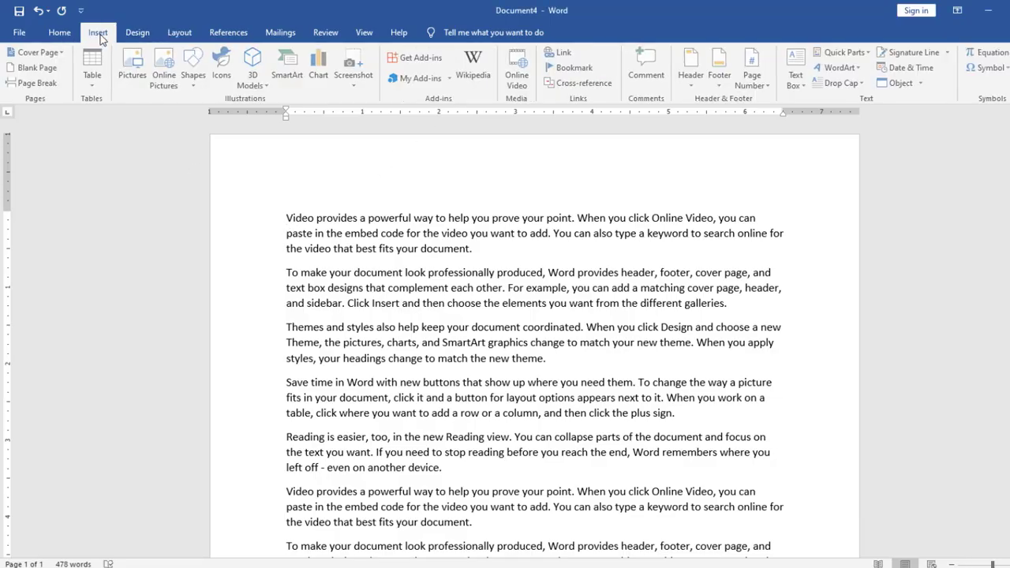
left_click(134, 65)
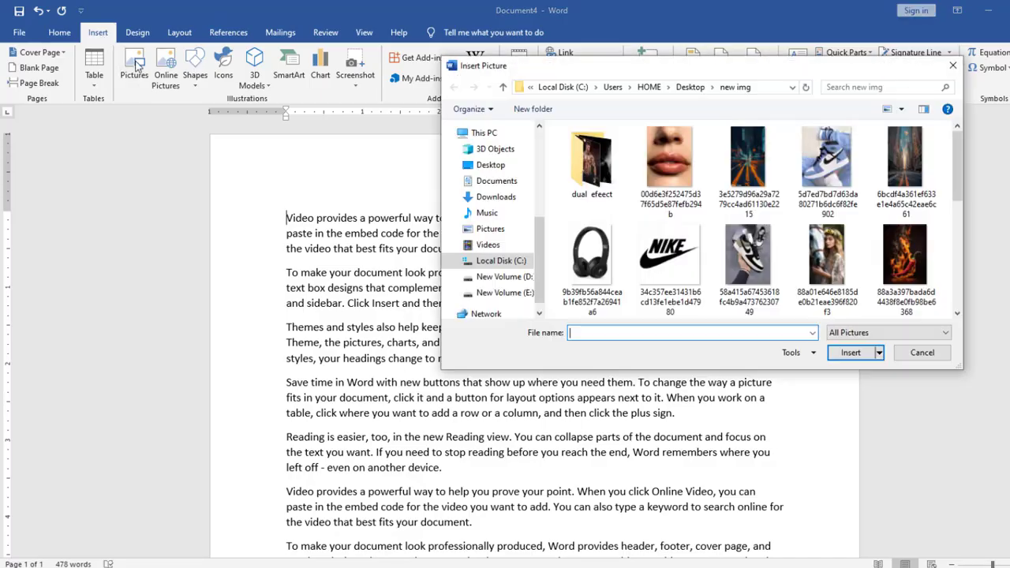
left_click(666, 274)
left_click(851, 360)
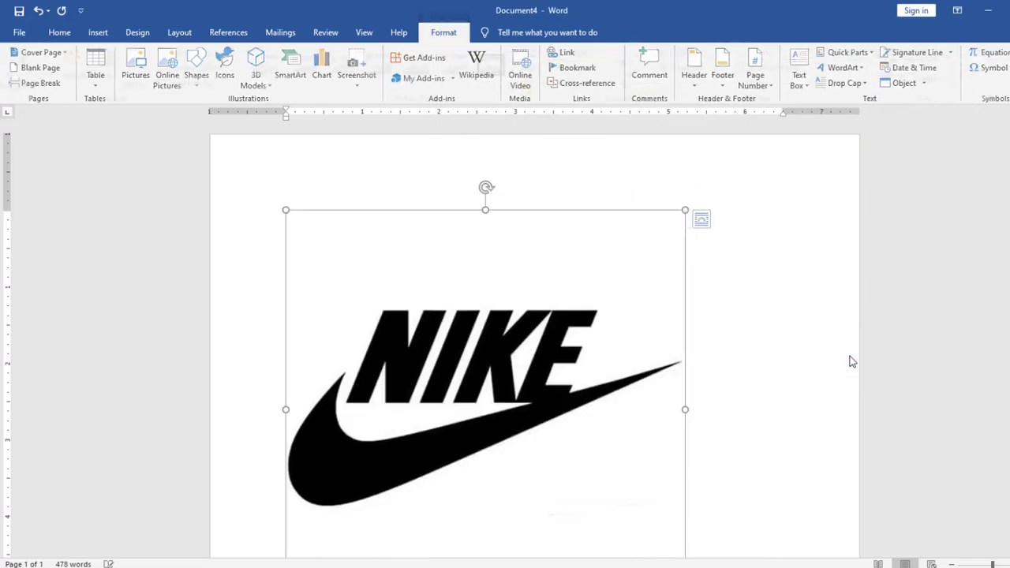
Apply the white-framed picture style with a shadow to the Nike logo and shrink it to about 1.85" by 1.85".
left_click_drag(684, 210, 296, 450)
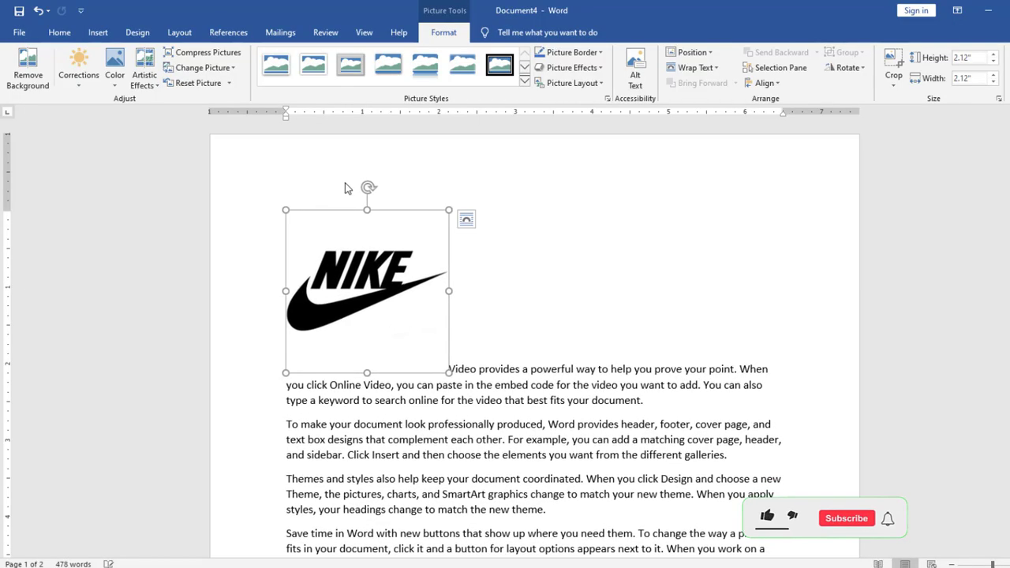
left_click(277, 66)
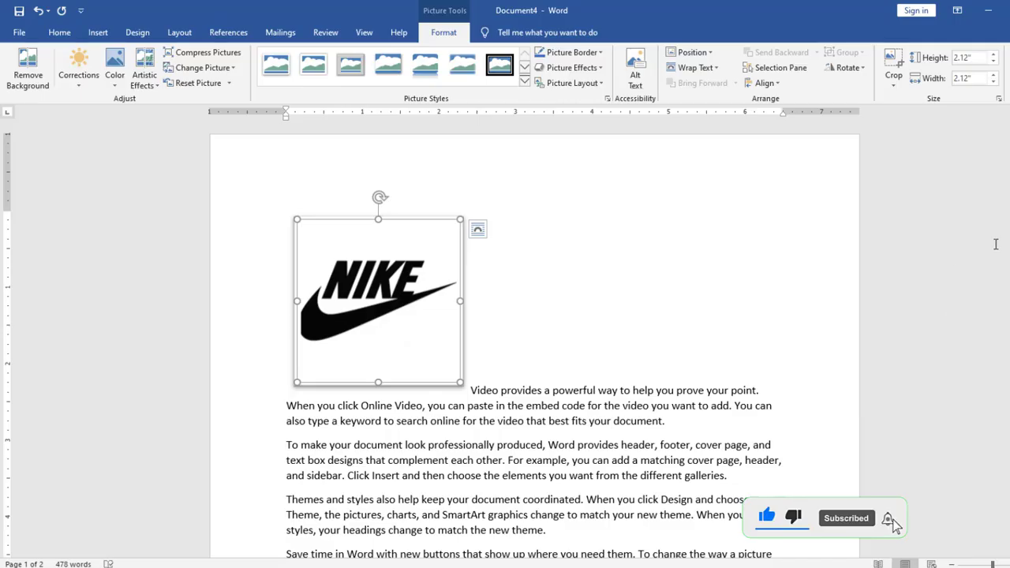
left_click_drag(999, 237, 999, 240)
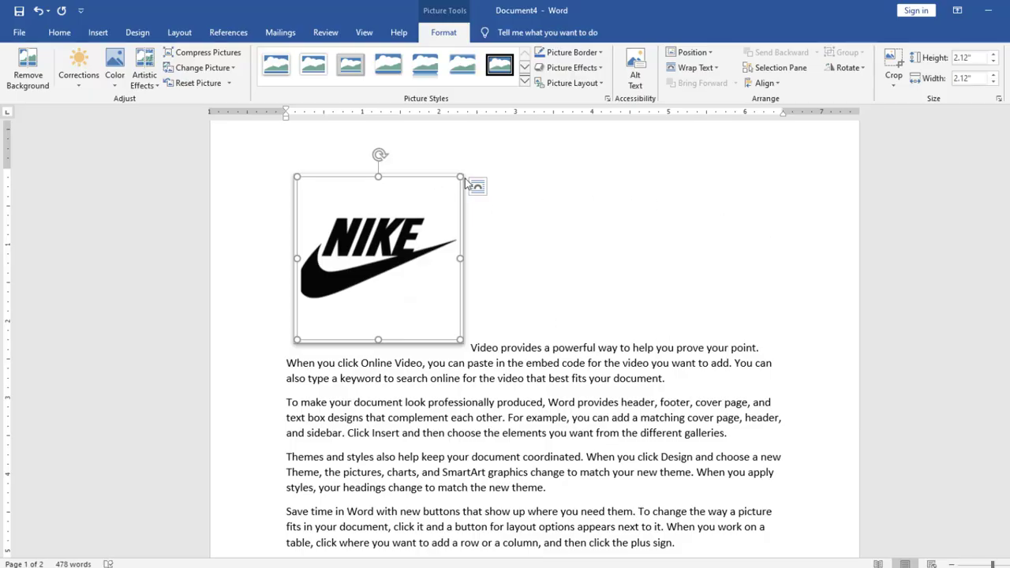
left_click_drag(461, 175, 440, 201)
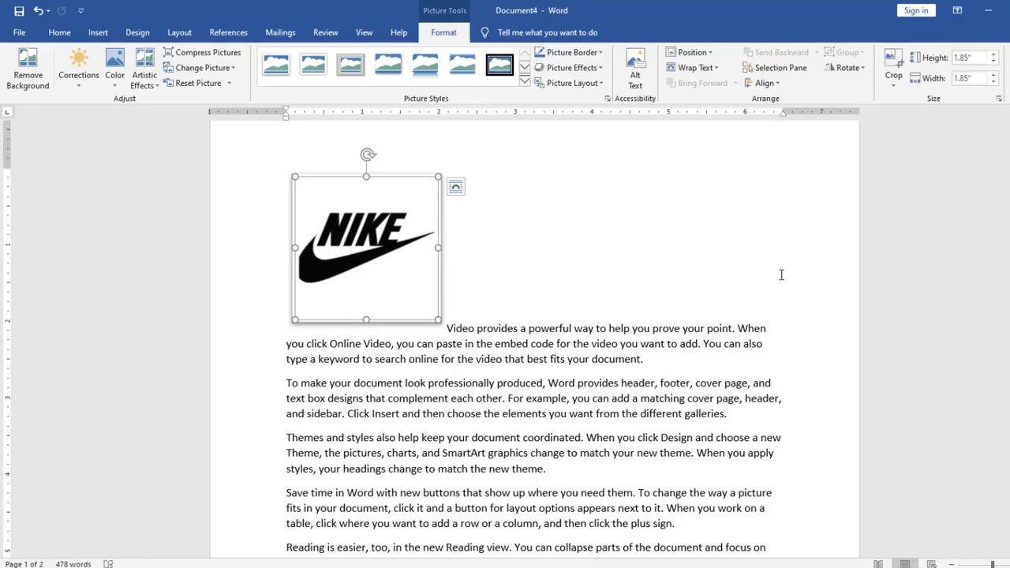
Position the Nike logo in the top left of the page with square text wrapping.
left_click(180, 33)
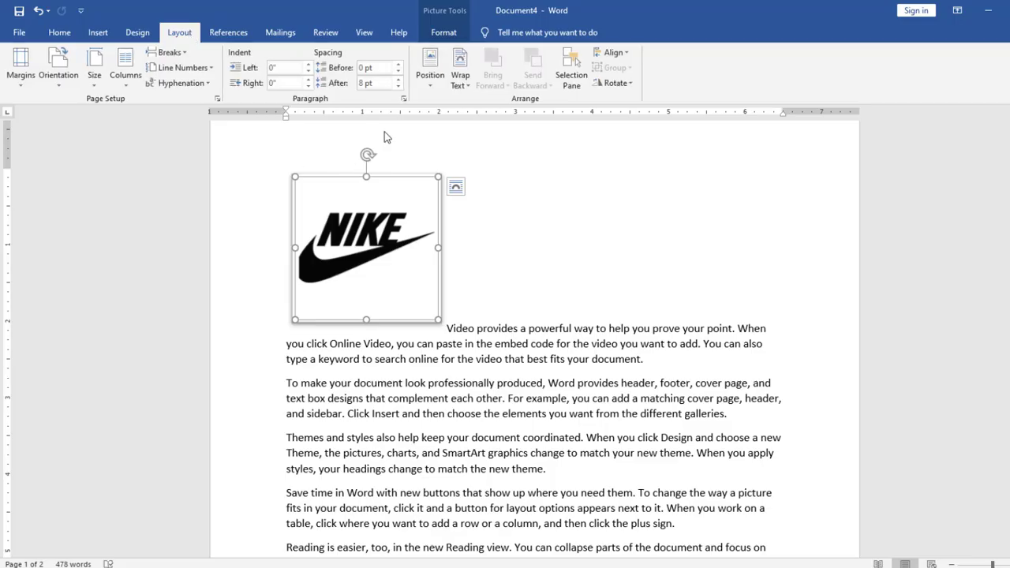
left_click(429, 79)
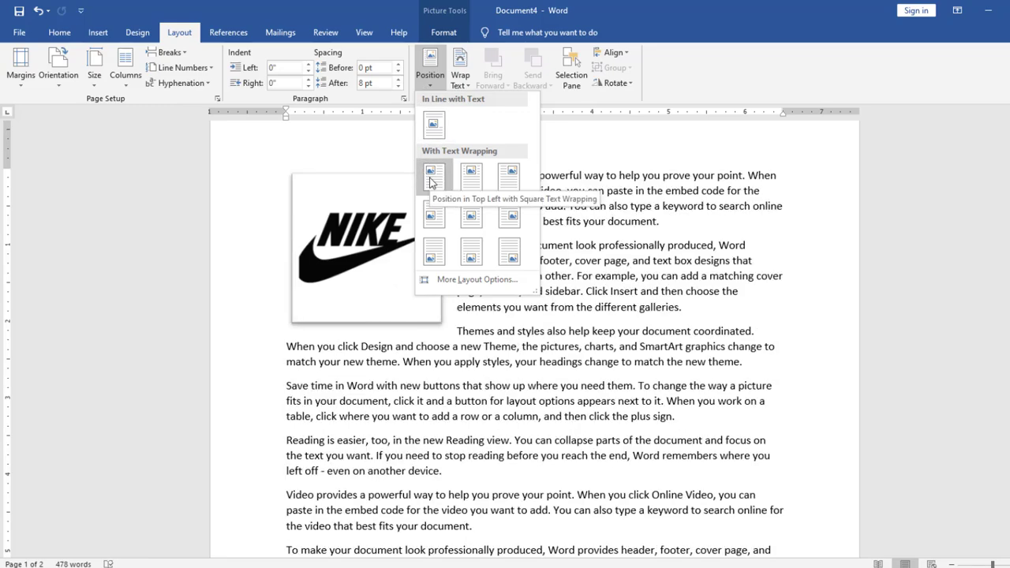
left_click(430, 180)
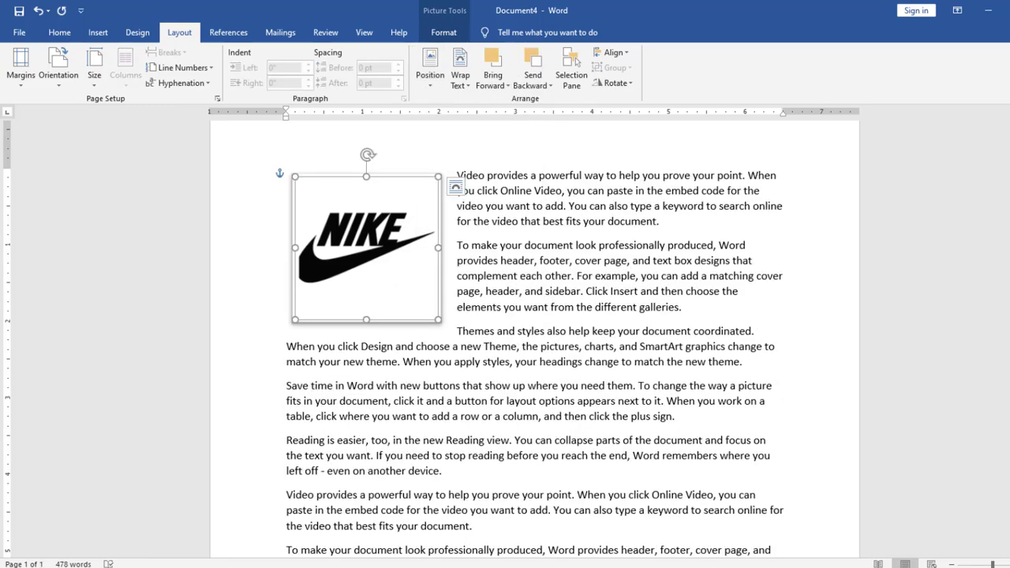
scroll(535, 339, "down", 4)
scroll(535, 340, "up", 3)
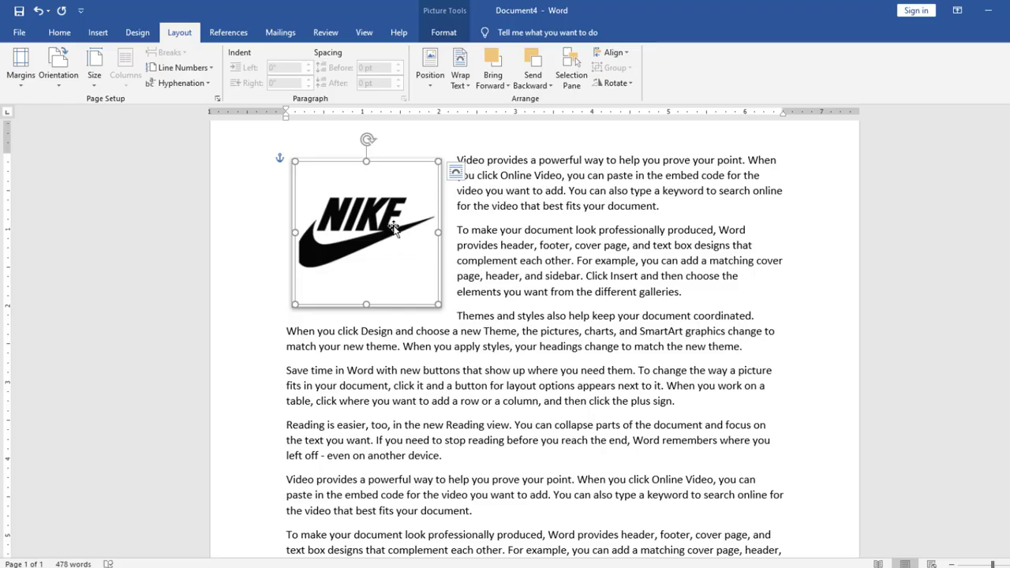
Position the Nike logo in the top right of the page and set its text wrapping to Behind Text.
left_click(428, 92)
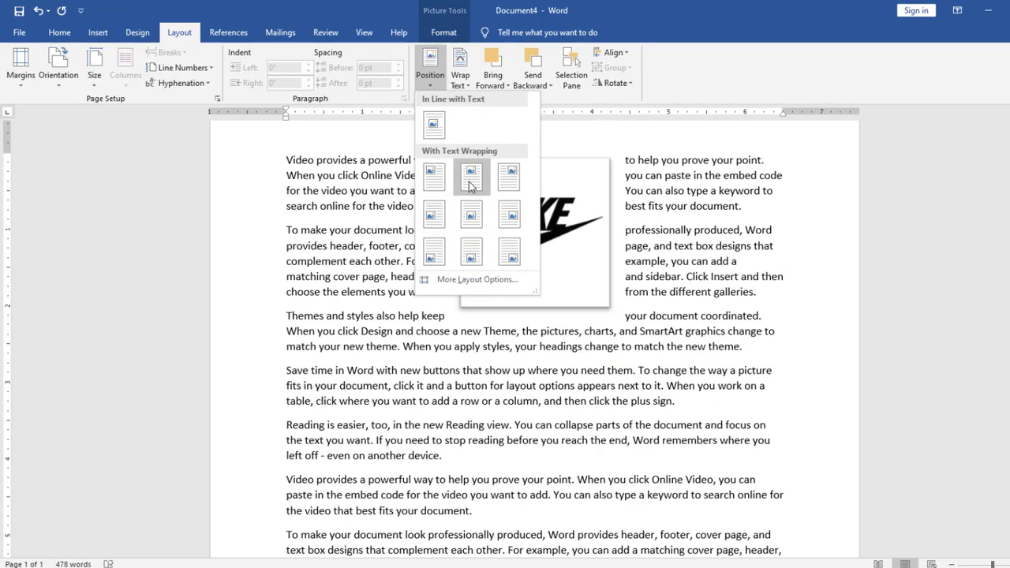
left_click(508, 180)
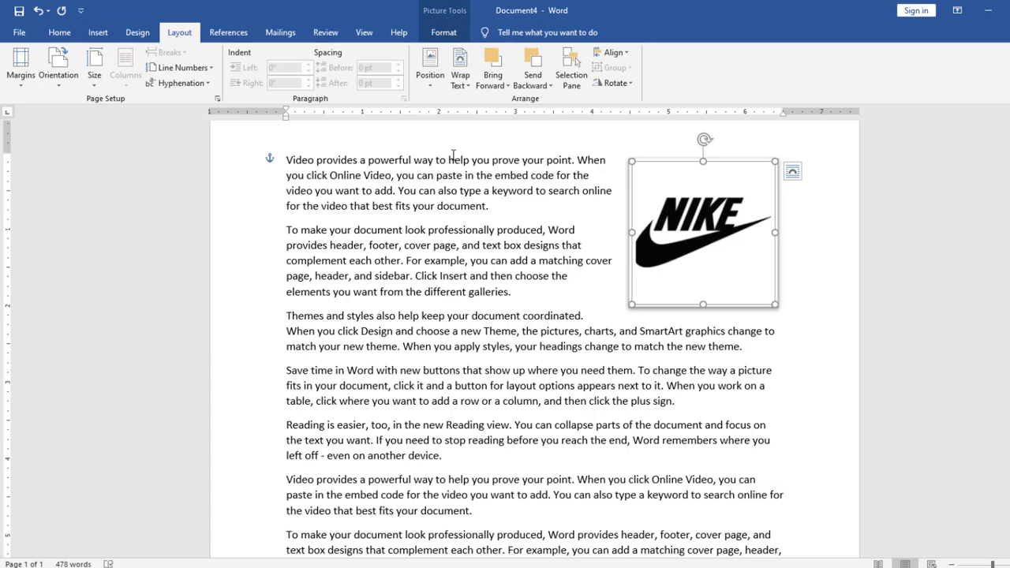
left_click(460, 80)
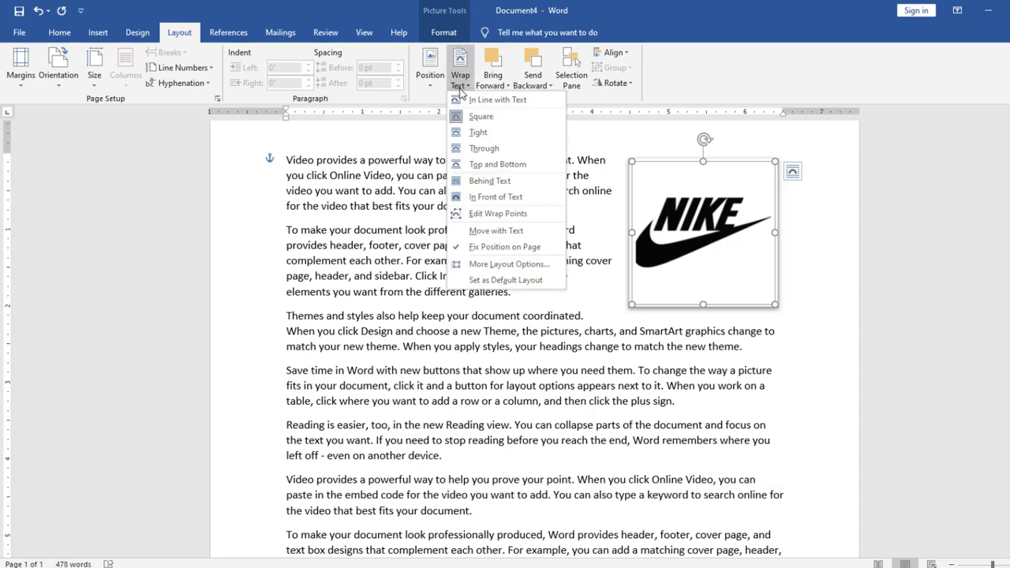
left_click(490, 181)
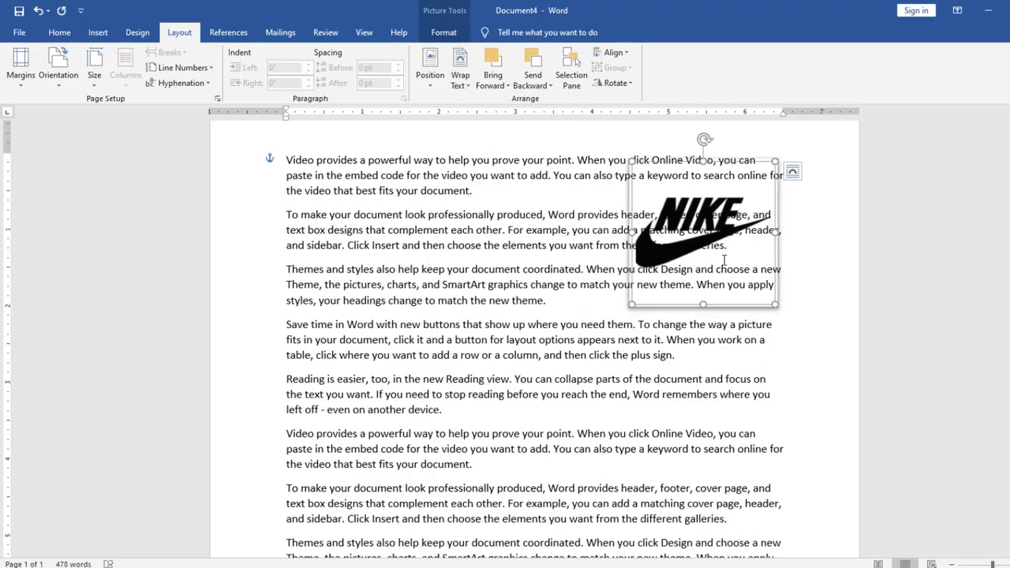
Set the Nike logo's wrapping to In Front of Text and move it slightly left over the paragraphs.
left_click(466, 89)
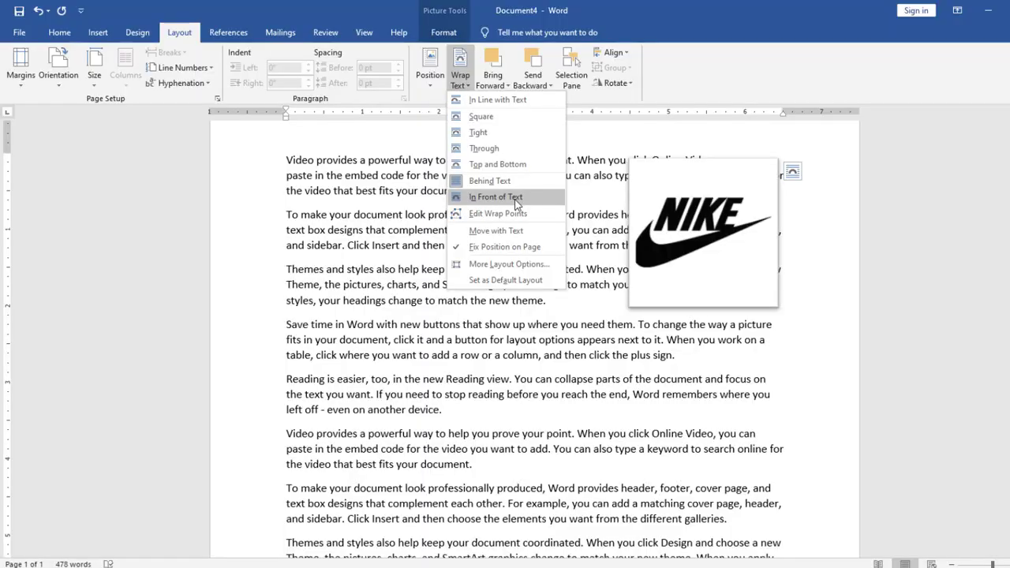
left_click(517, 199)
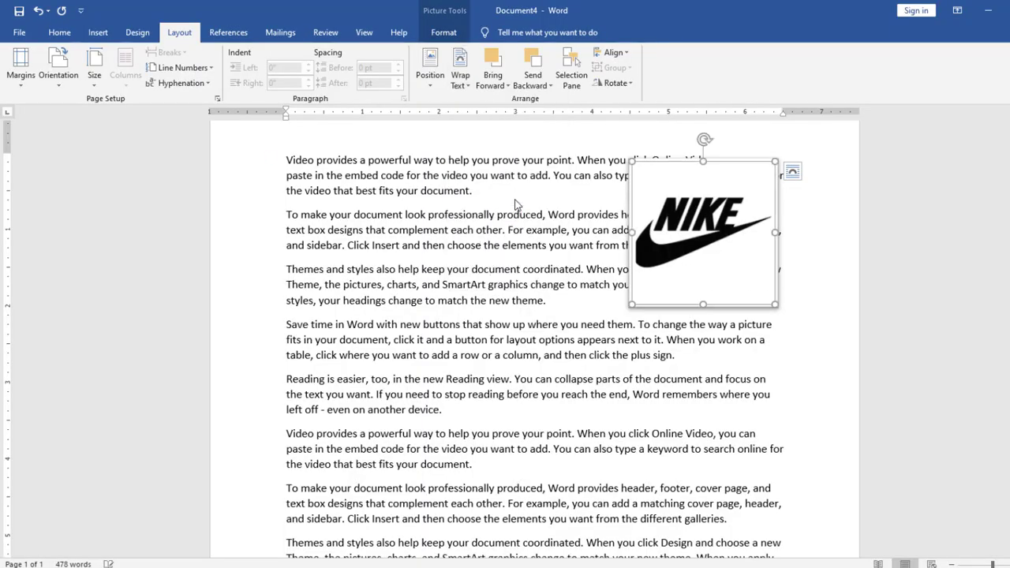
left_click_drag(688, 243, 675, 218)
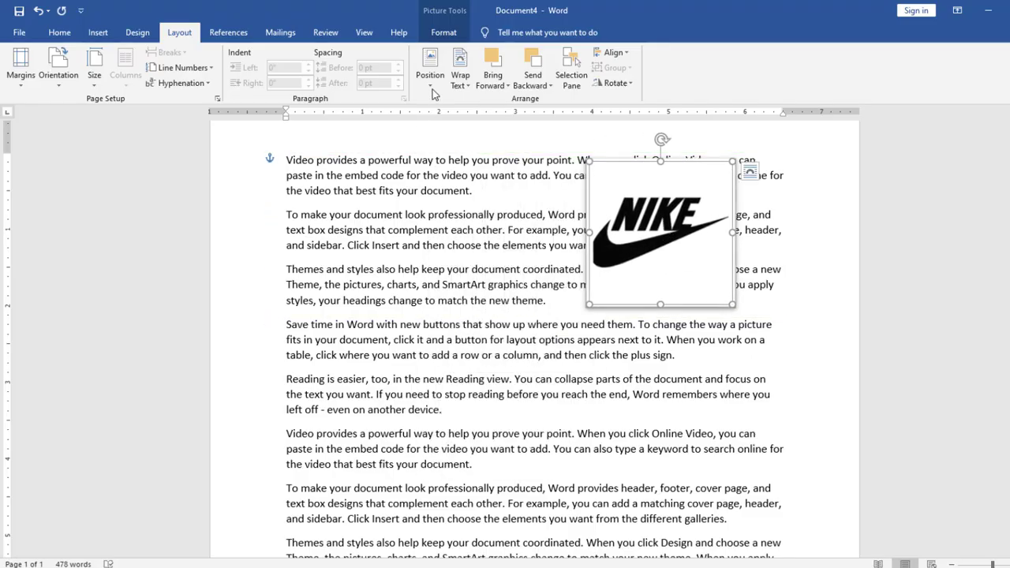
Set the Nike logo's text wrapping to Through and move it slightly right across the paragraphs.
left_click(460, 79)
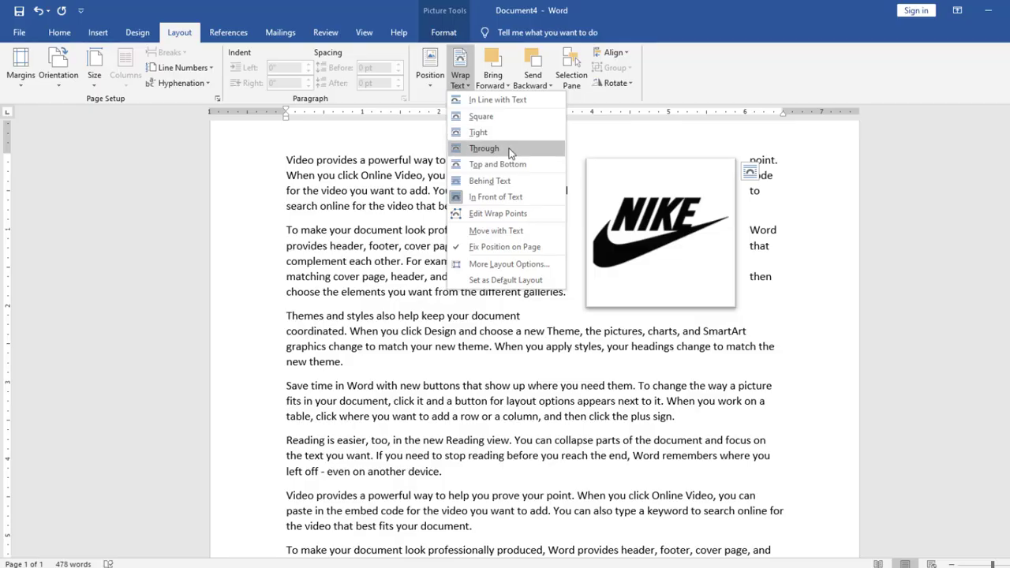
left_click(509, 150)
left_click_drag(666, 224, 707, 229)
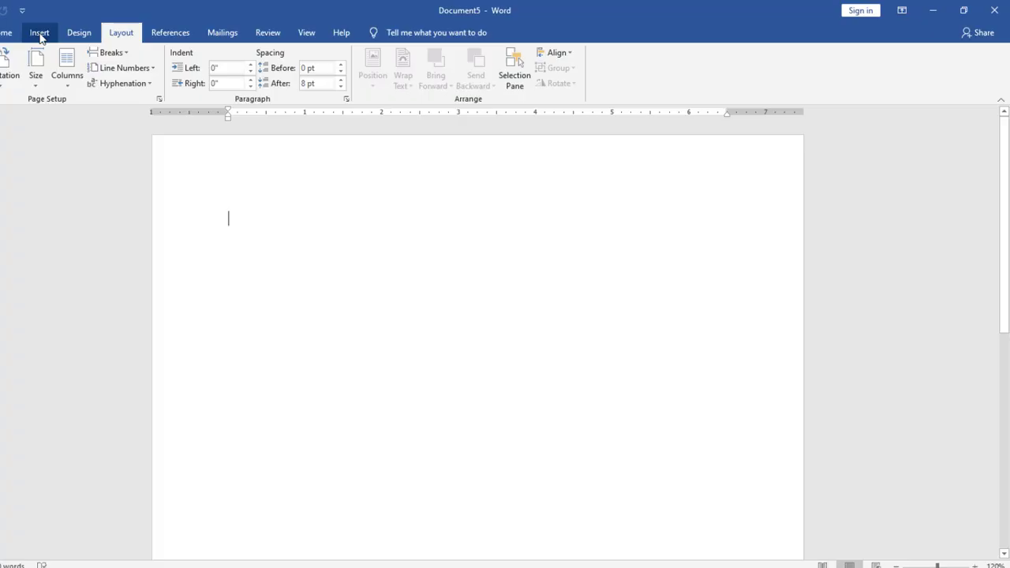
Draw a heart shape about 2.91" high and 3.22" wide near the top centre of the blank page.
left_click(39, 34)
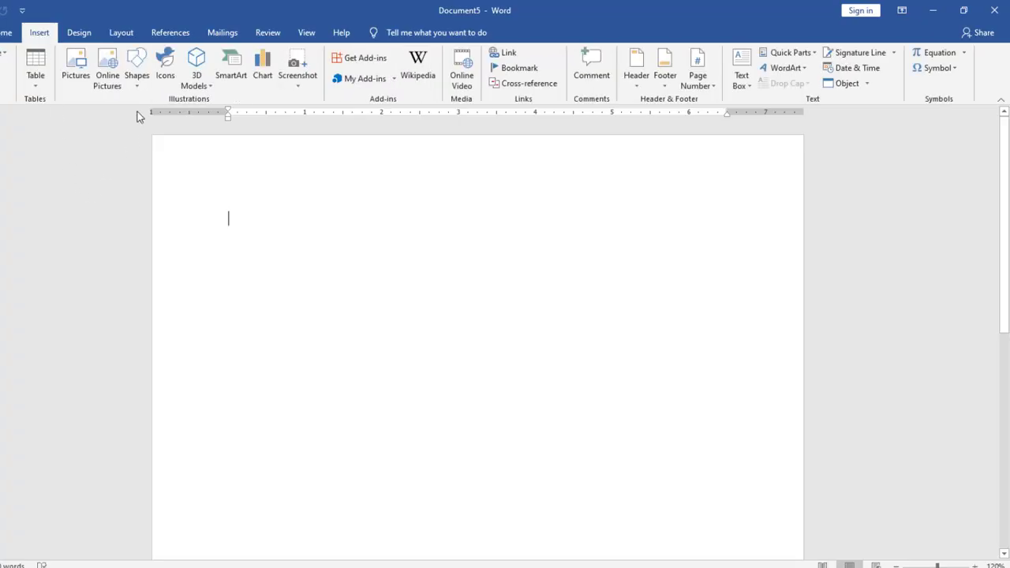
left_click(138, 83)
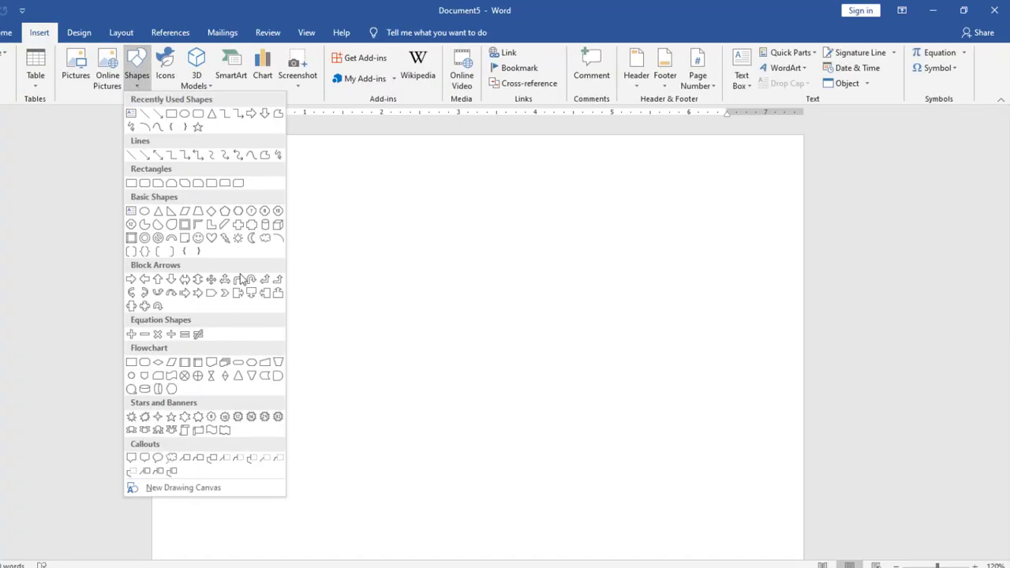
left_click(211, 243)
left_click_drag(321, 219, 570, 443)
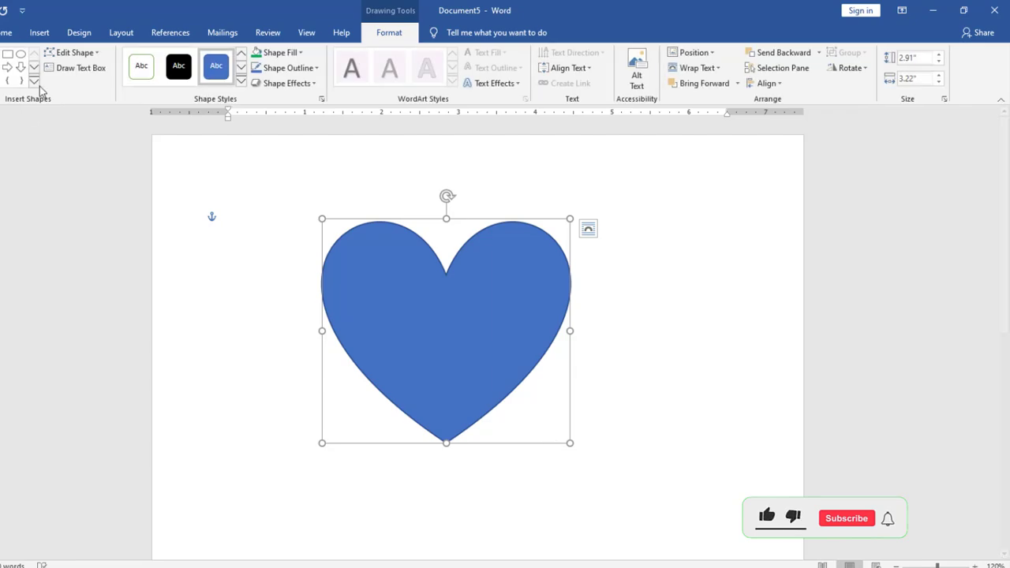
Draw a right arrow about 0.87" high and 4.64" wide across the heart and apply the solid black shape style.
left_click(7, 67)
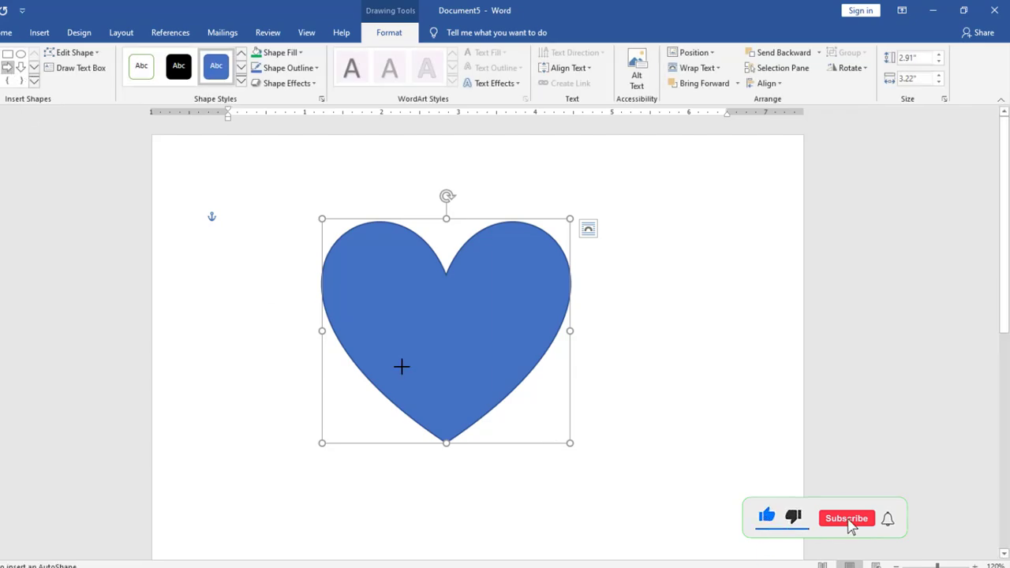
left_click_drag(287, 293, 644, 360)
left_click(178, 65)
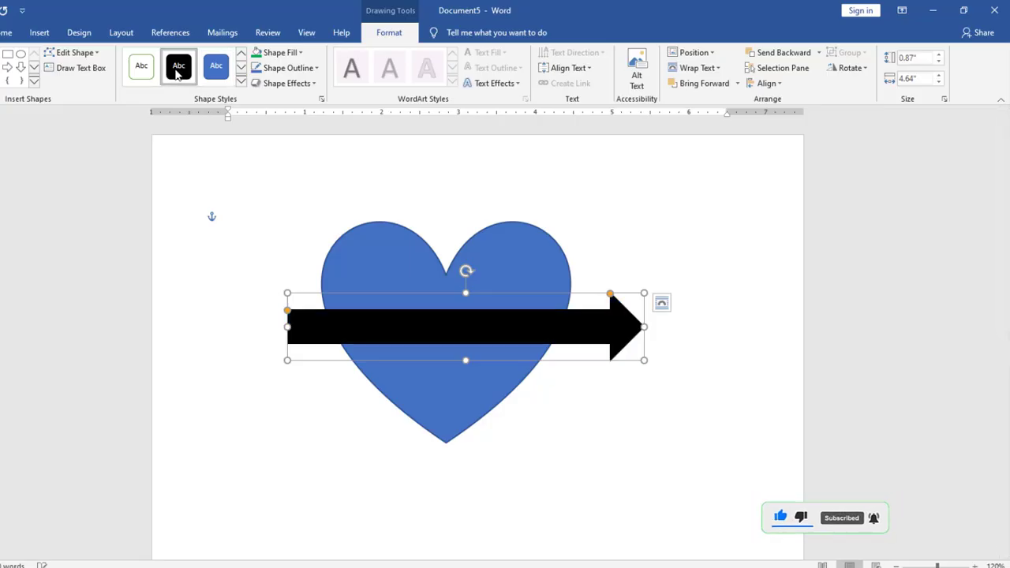
Draw a down arrow about 3.89" high and 0.94" wide through the heart's centre and fill it red.
left_click(21, 68)
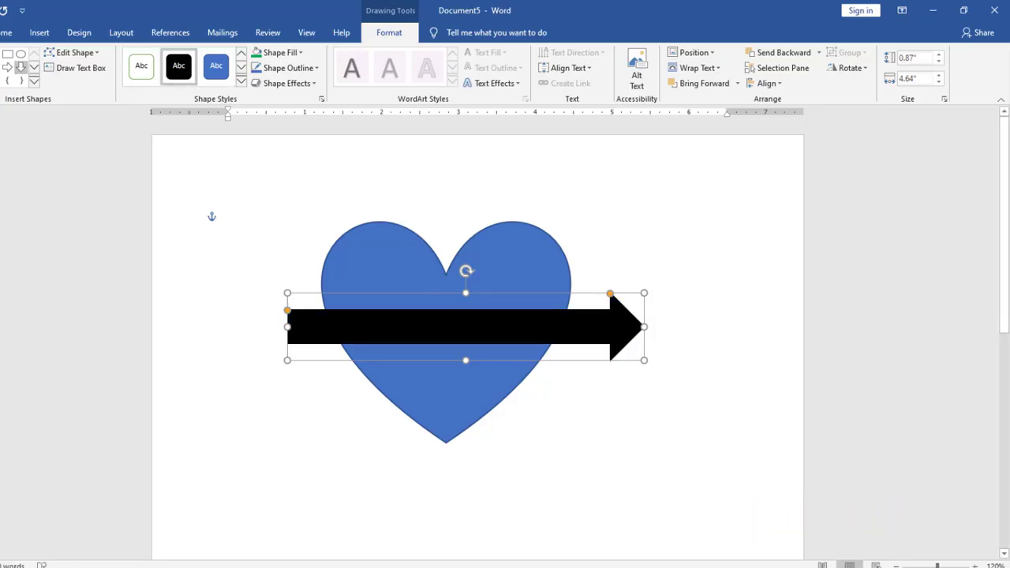
left_click_drag(414, 192, 487, 491)
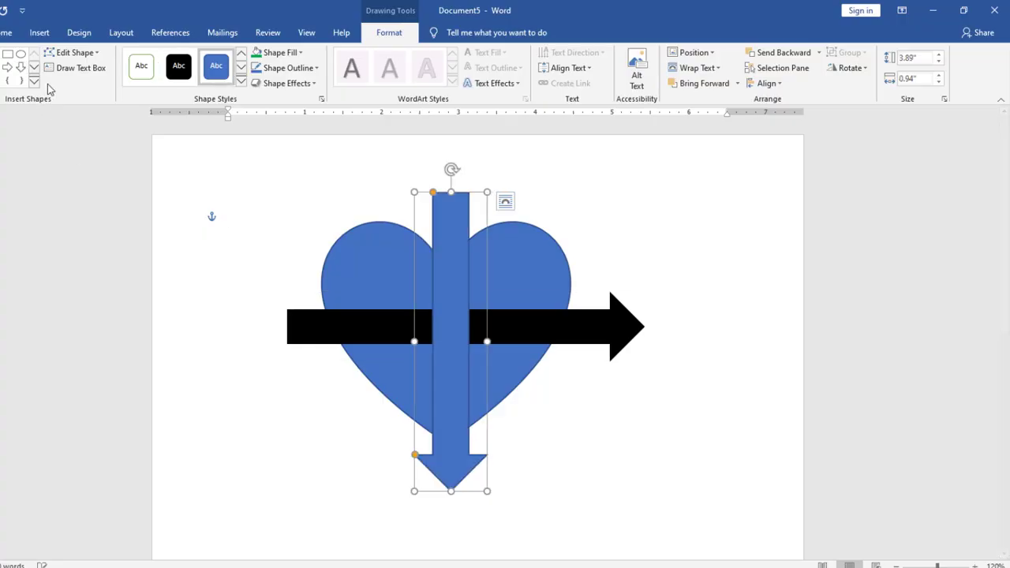
left_click(278, 52)
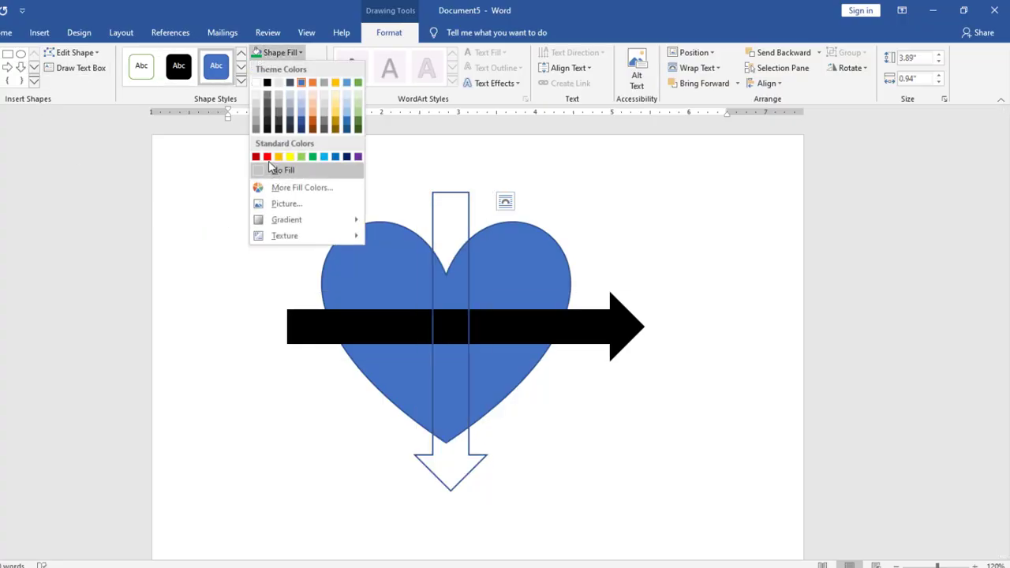
left_click(267, 156)
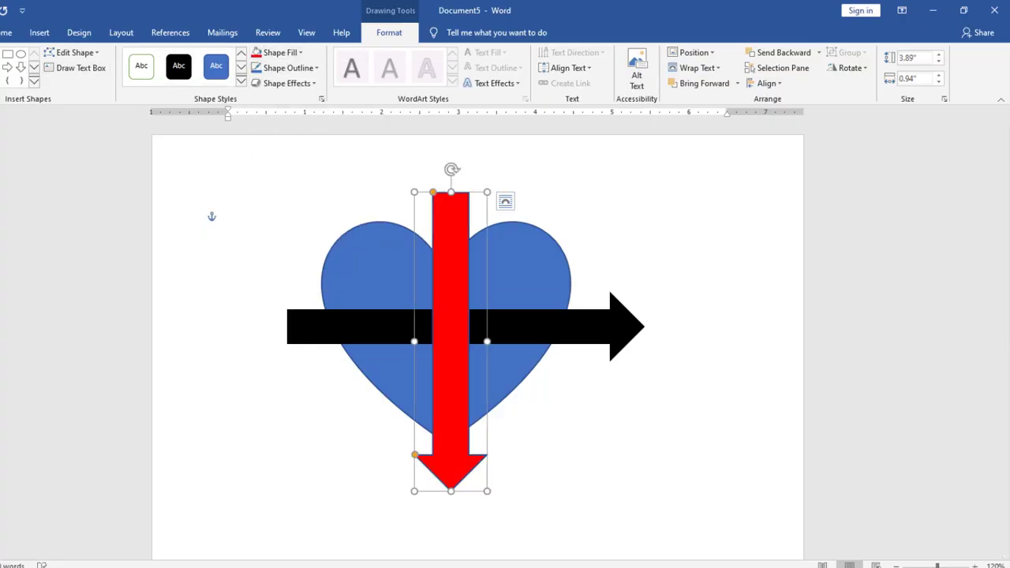
Send the red arrow backward twice to place it behind the heart, and bring it forward one level.
left_click(126, 34)
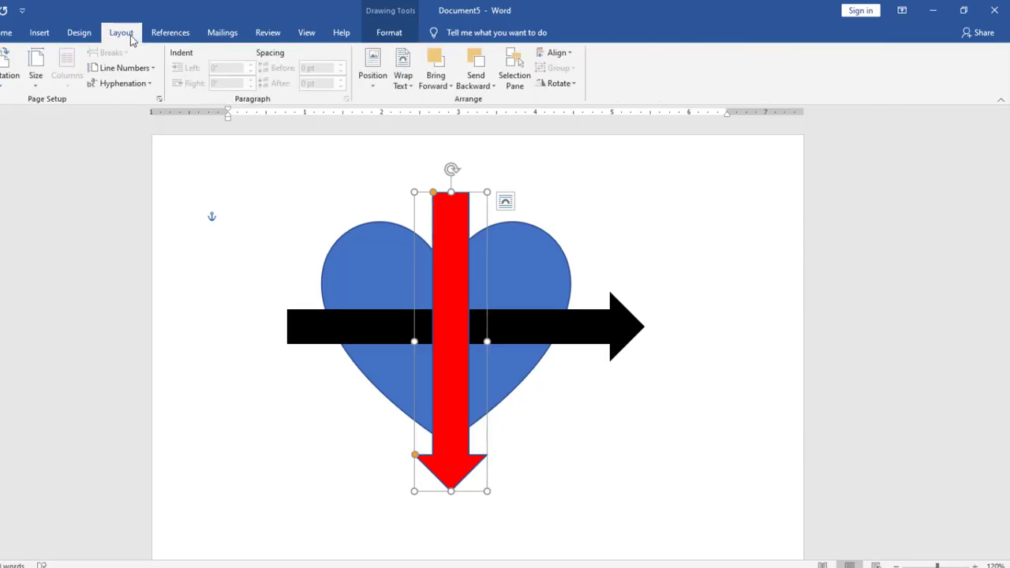
left_click(483, 63)
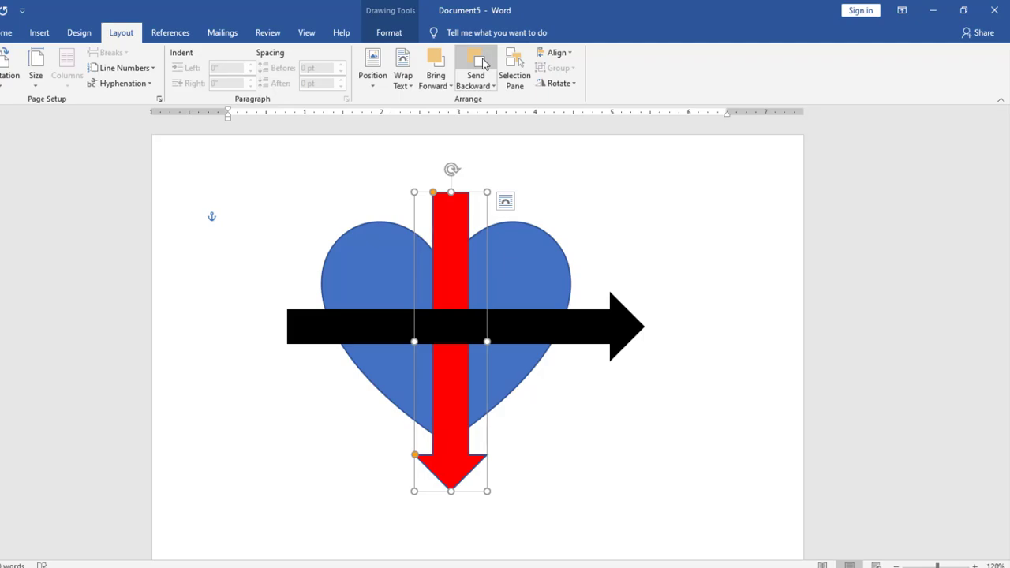
left_click(483, 63)
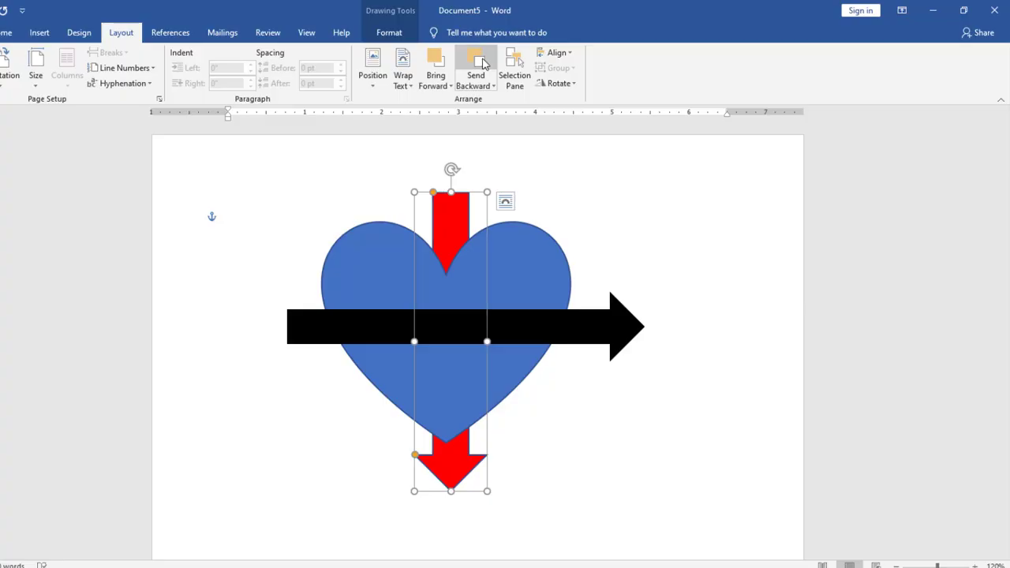
left_click(433, 65)
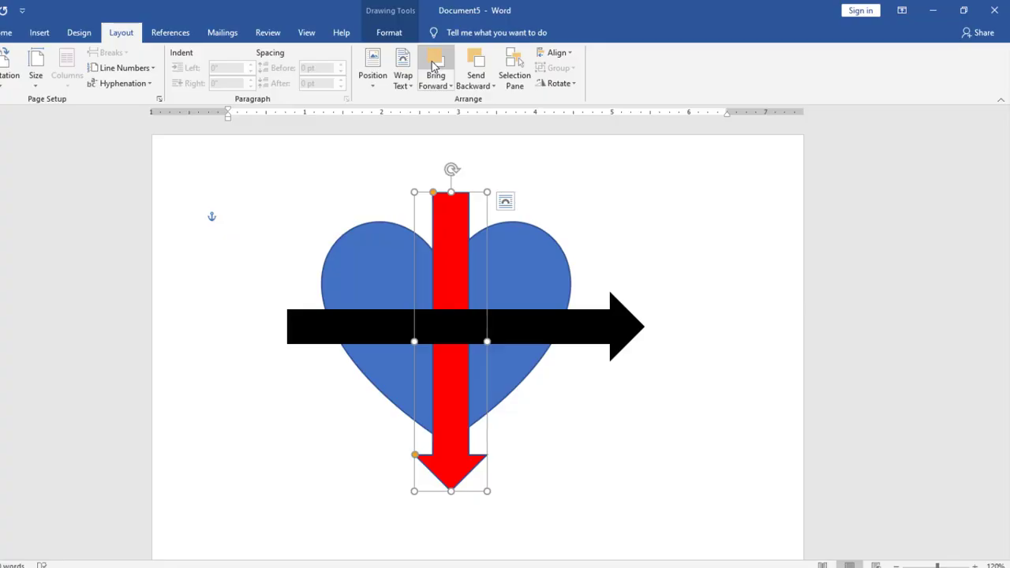
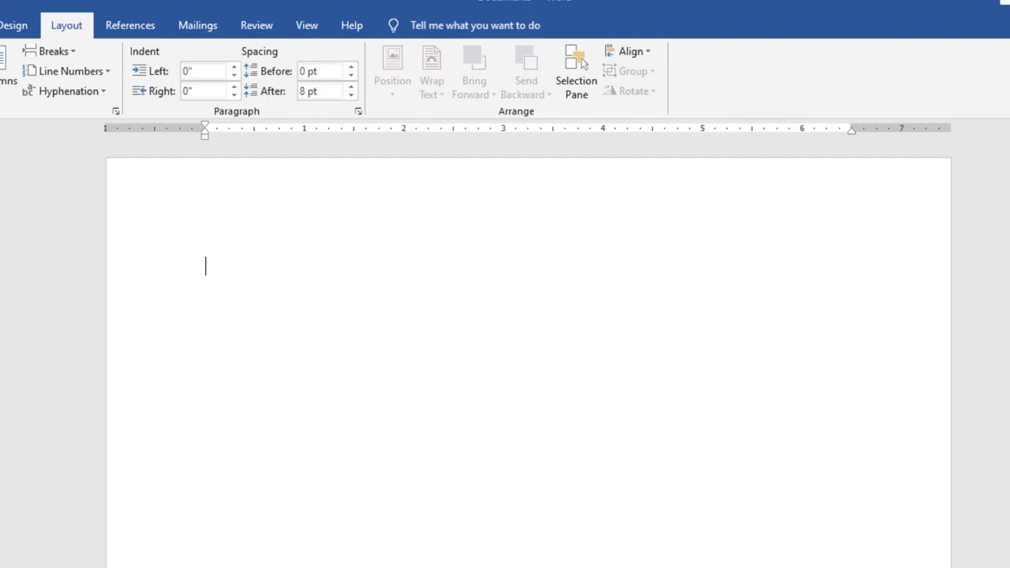
Draw a large heart shape in the middle of the blank page.
key("alt+n")
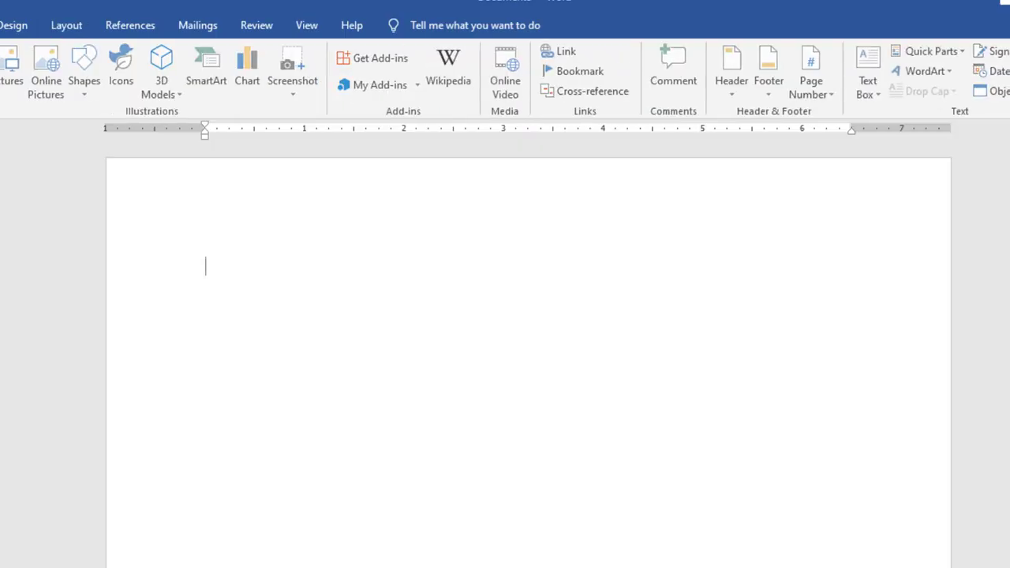
left_click(83, 66)
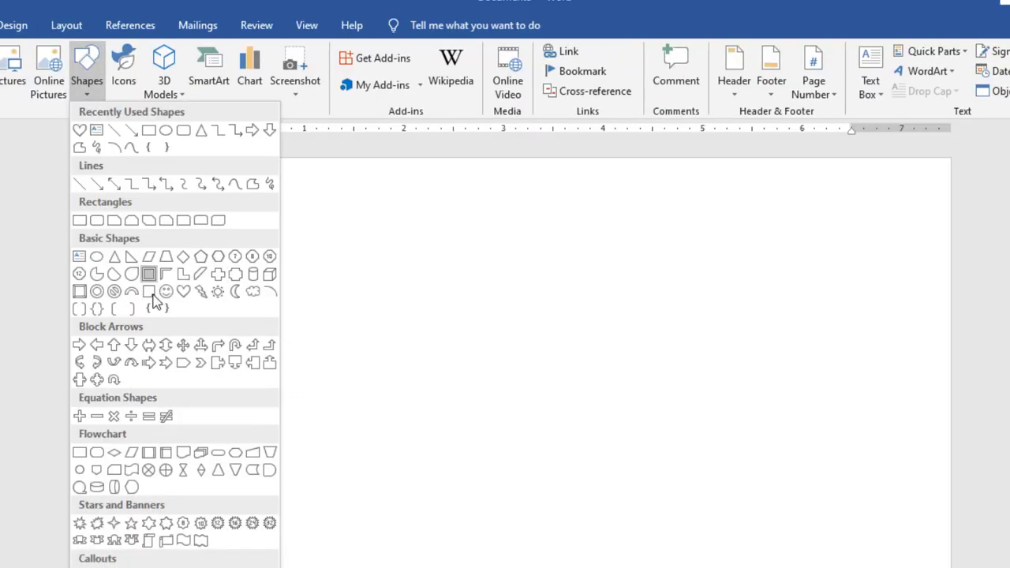
left_click(183, 292)
mouse_move(318, 293)
left_mouse_down()
mouse_move(487, 440)
mouse_move(681, 567)
left_mouse_up()
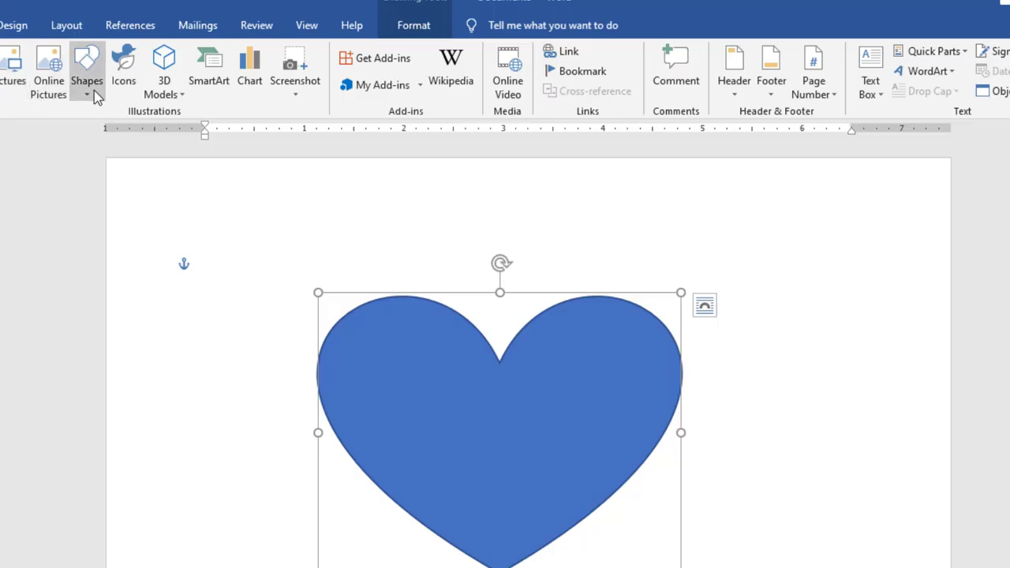
Draw a small smiley face shape over the lower left part of the heart.
left_click(94, 89)
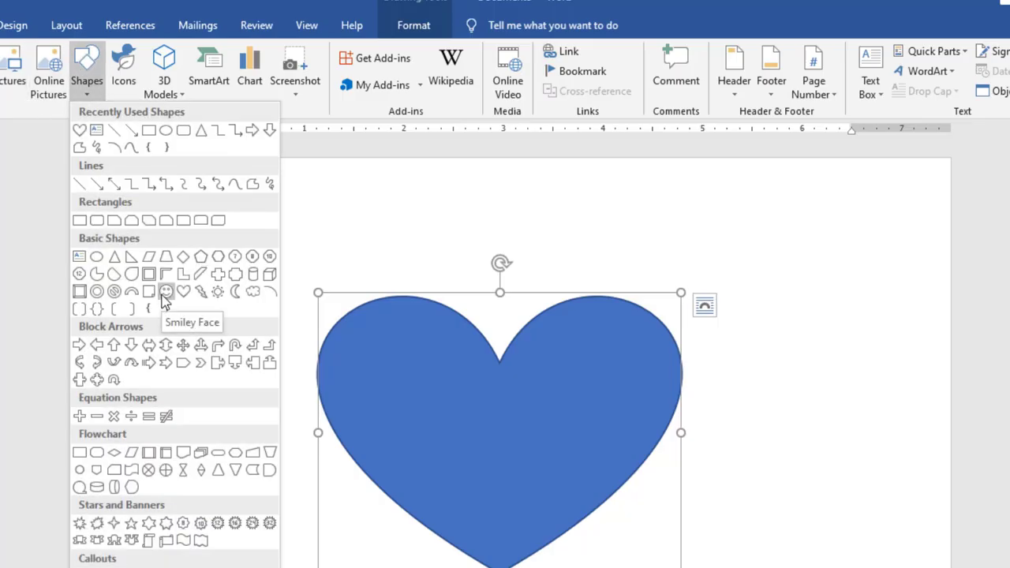
left_click(162, 297)
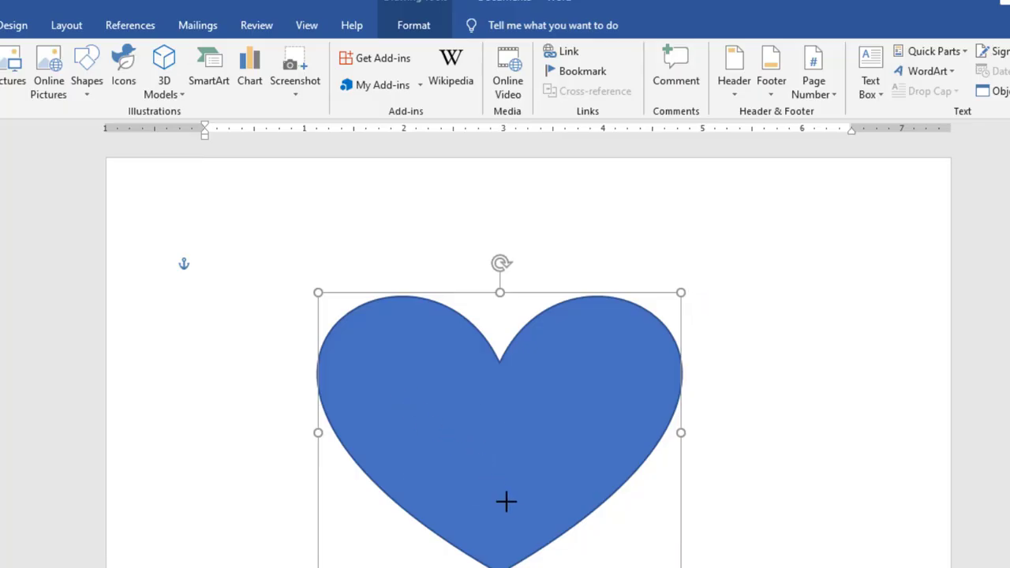
left_click_drag(402, 399, 515, 508)
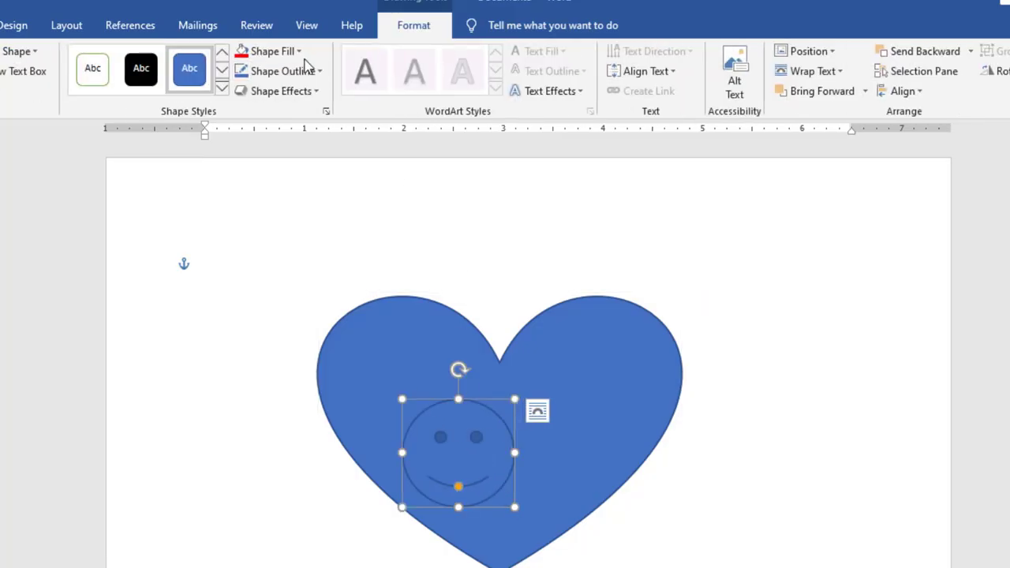
Fill the smiley face with standard yellow and move it slightly up and left on the heart.
left_click(300, 52)
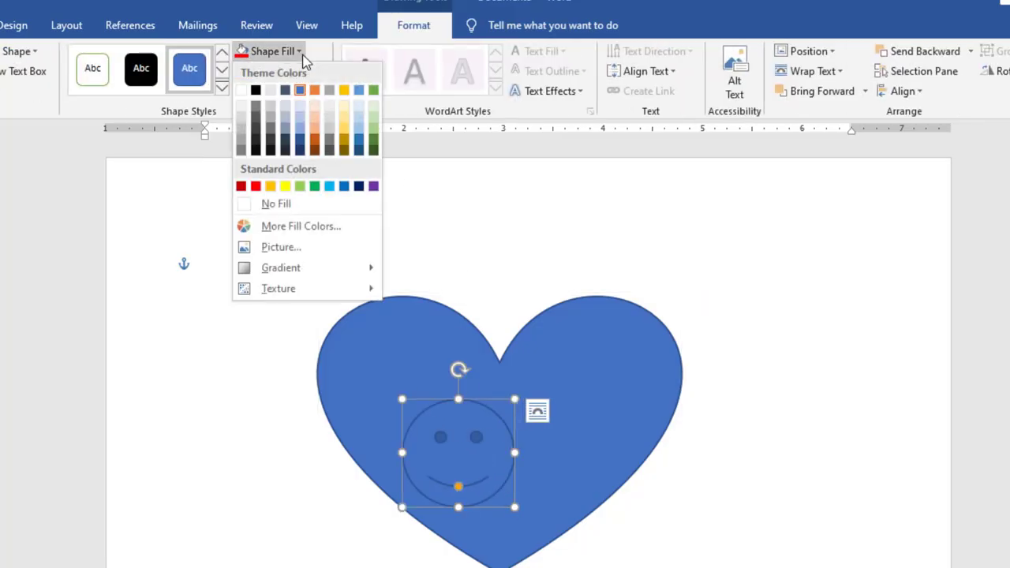
left_click(286, 188)
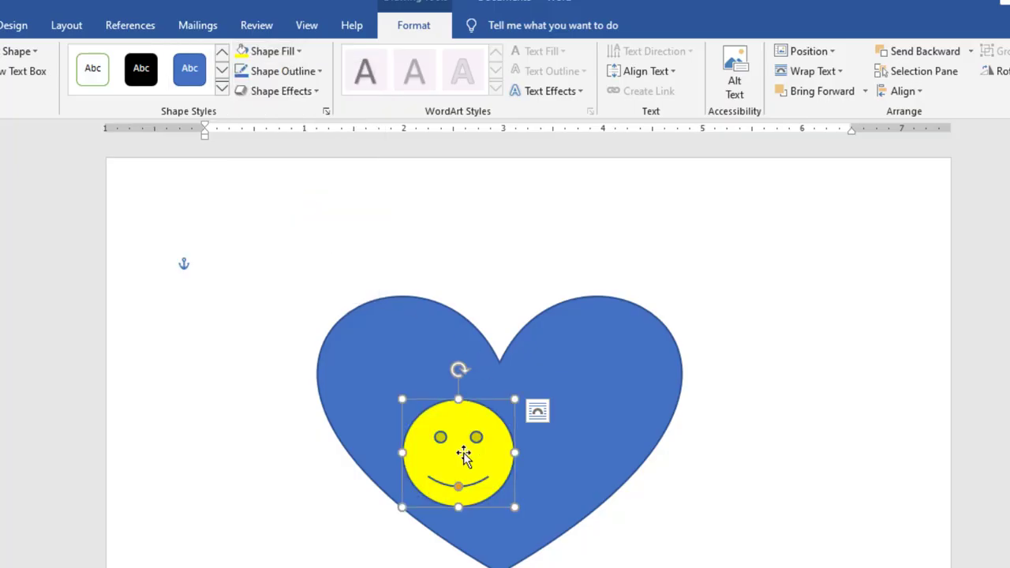
left_click_drag(464, 457, 461, 446)
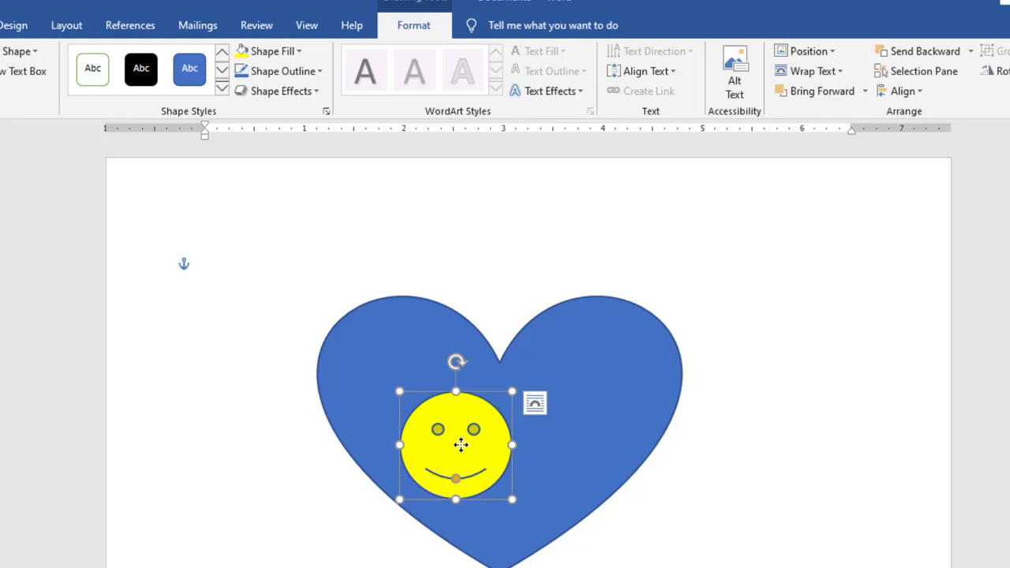
Select the heart together with the smiley face and align the two shapes left.
left_click(616, 394, "shift")
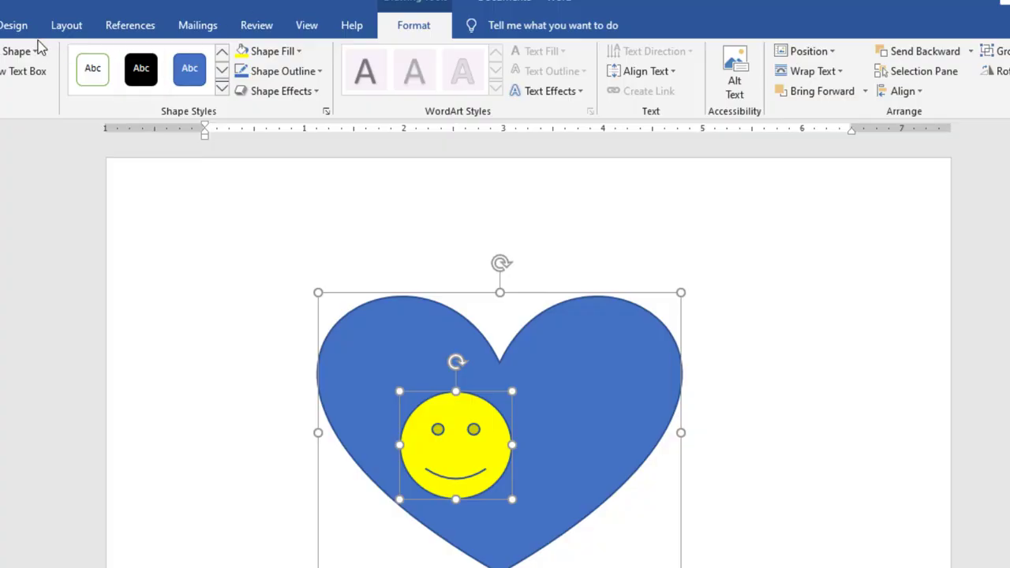
left_click(64, 28)
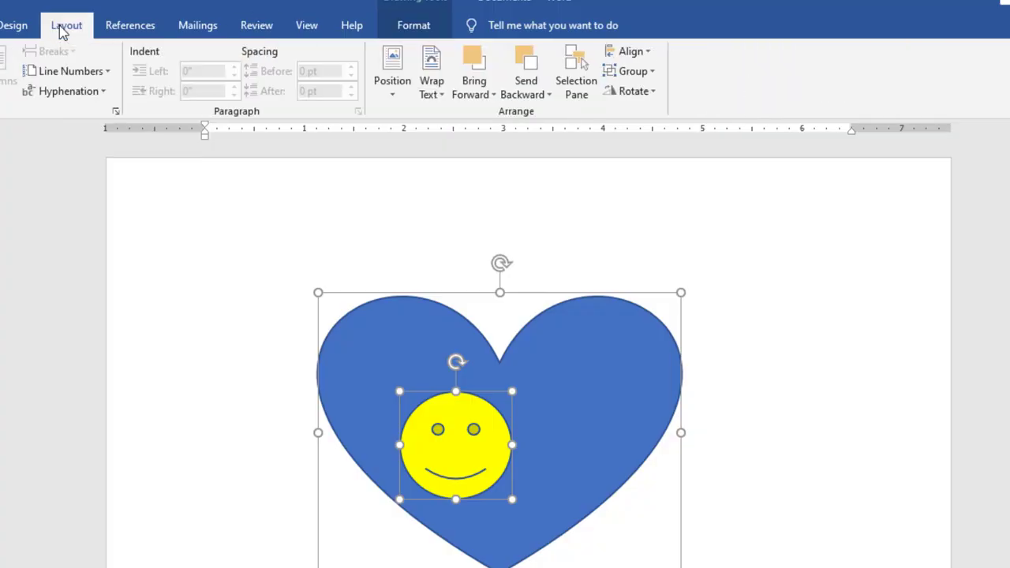
left_click(647, 55)
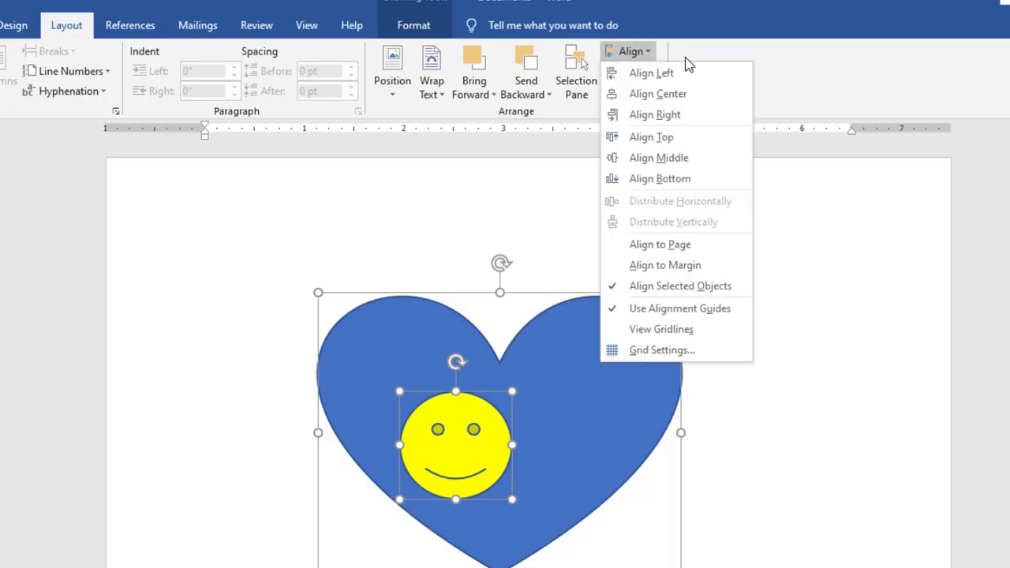
left_click(652, 73)
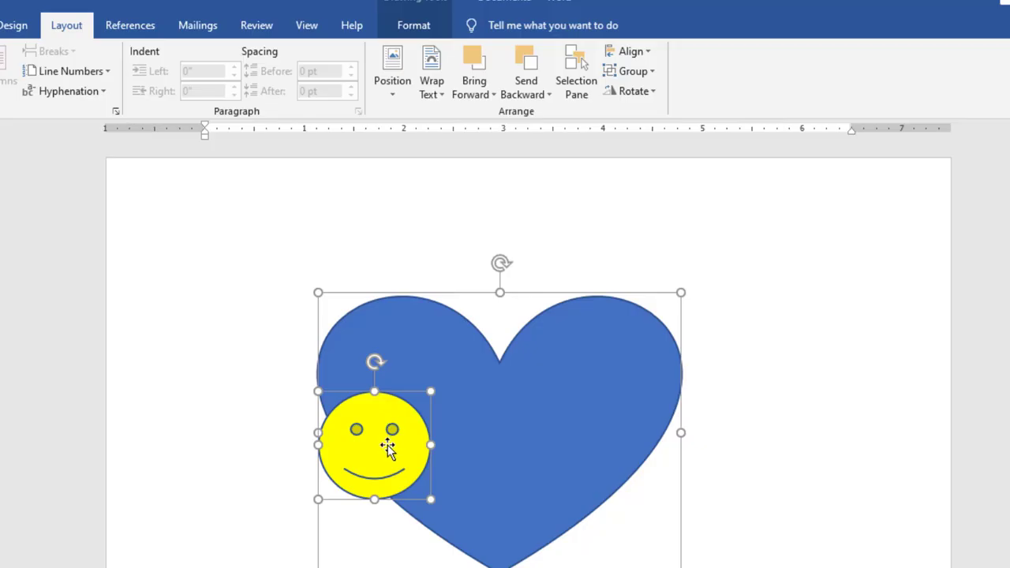
Align the selected smiley face and heart by their centers, and switch the alignment to Align Right.
left_click(649, 53)
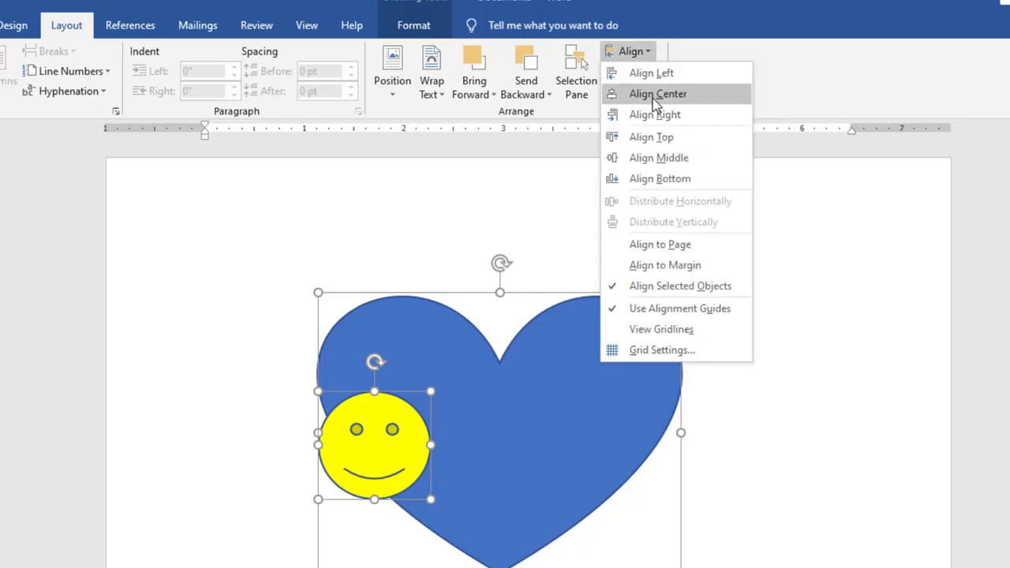
left_click(655, 95)
left_click(647, 53)
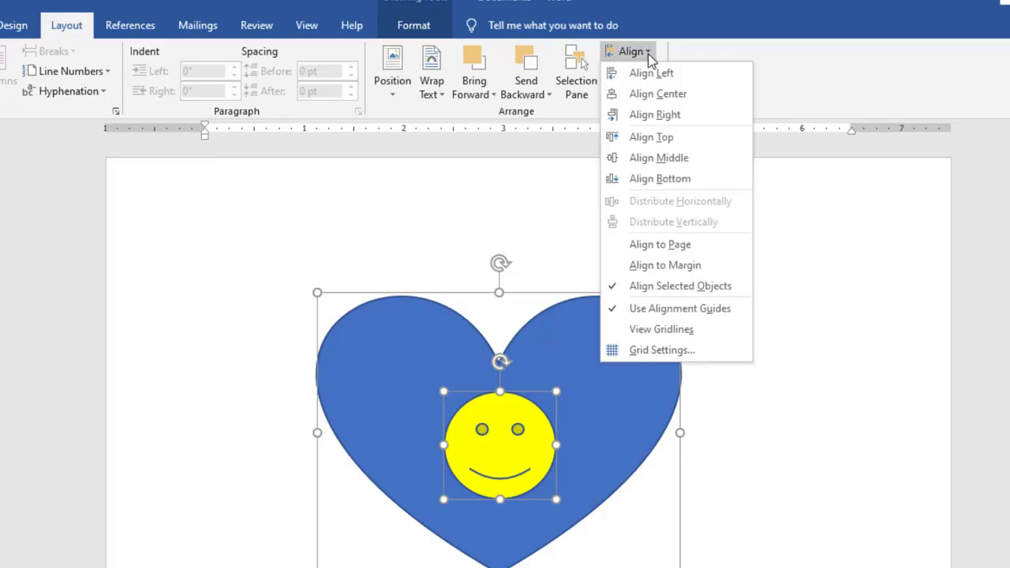
left_click(675, 116)
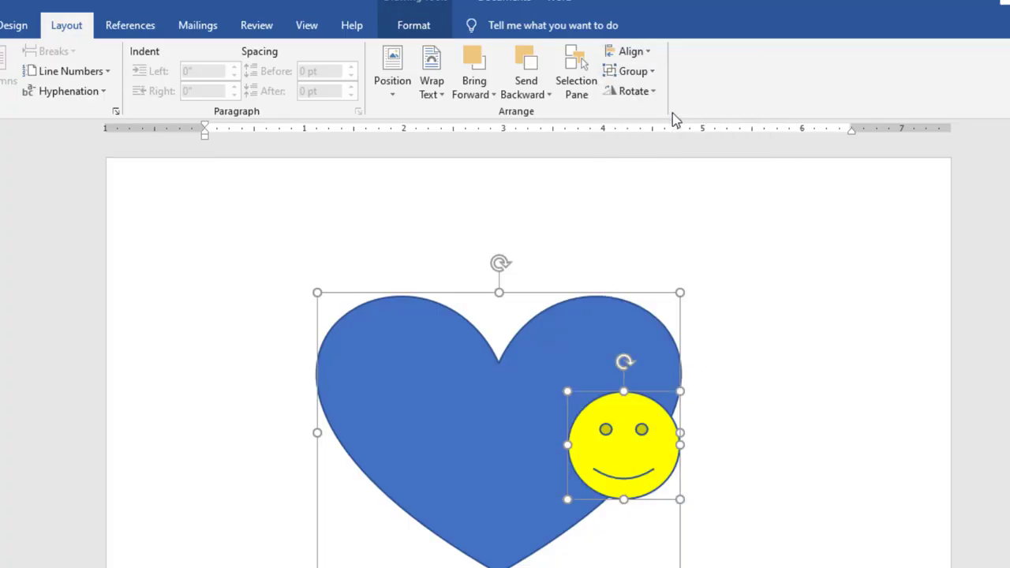
Align the selected smiley face and heart at the top, and switch the vertical alignment to Align Middle.
left_click(639, 52)
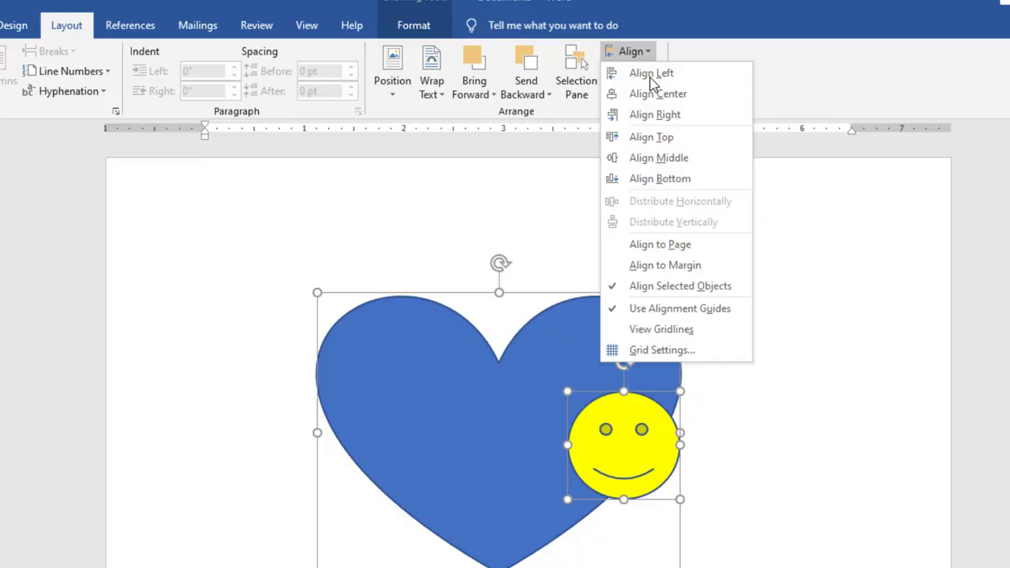
left_click(660, 139)
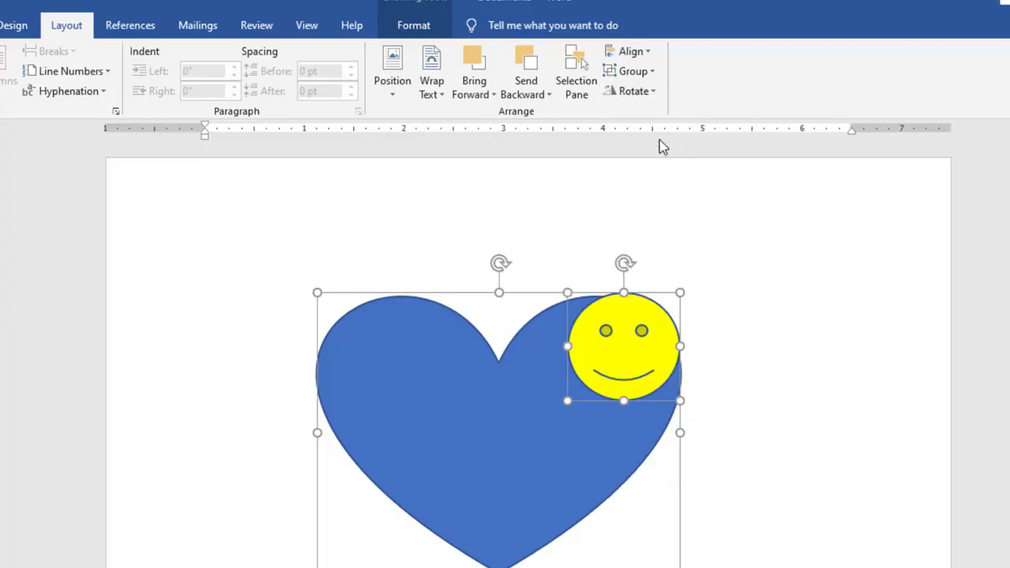
left_click(633, 51)
left_click(663, 159)
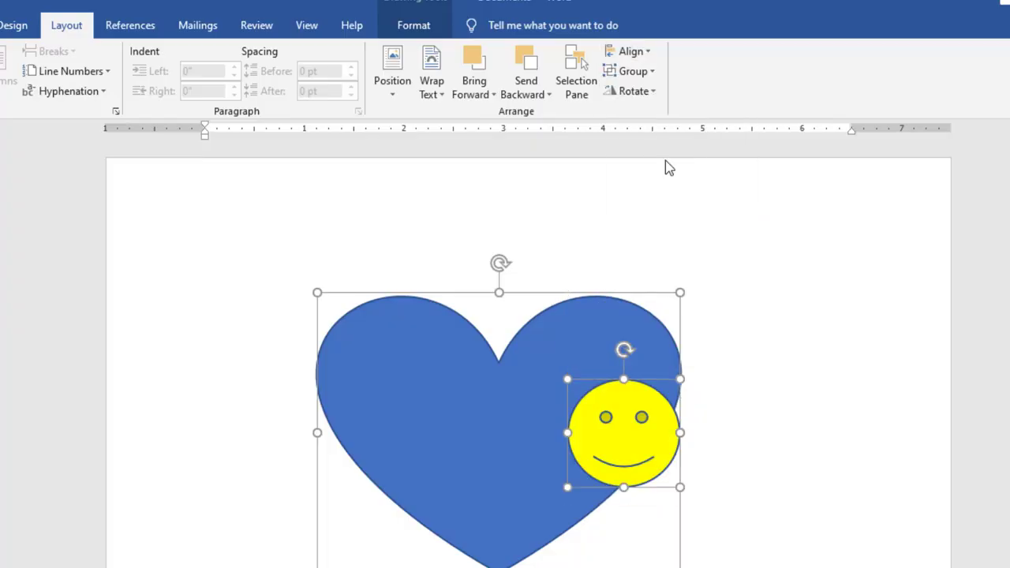
Align the selected smiley face and heart along their bottom edges.
left_click(638, 50)
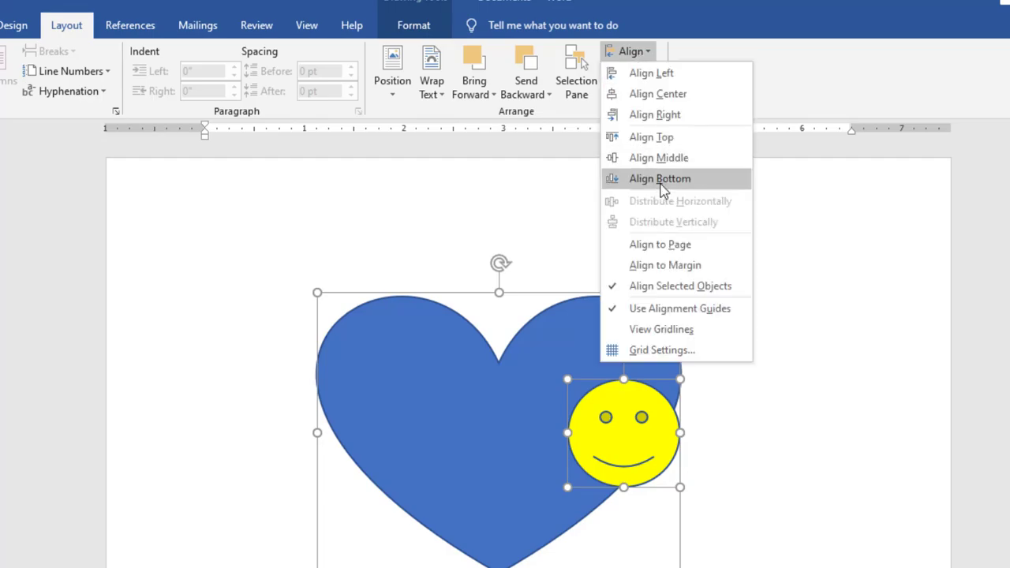
left_click(661, 184)
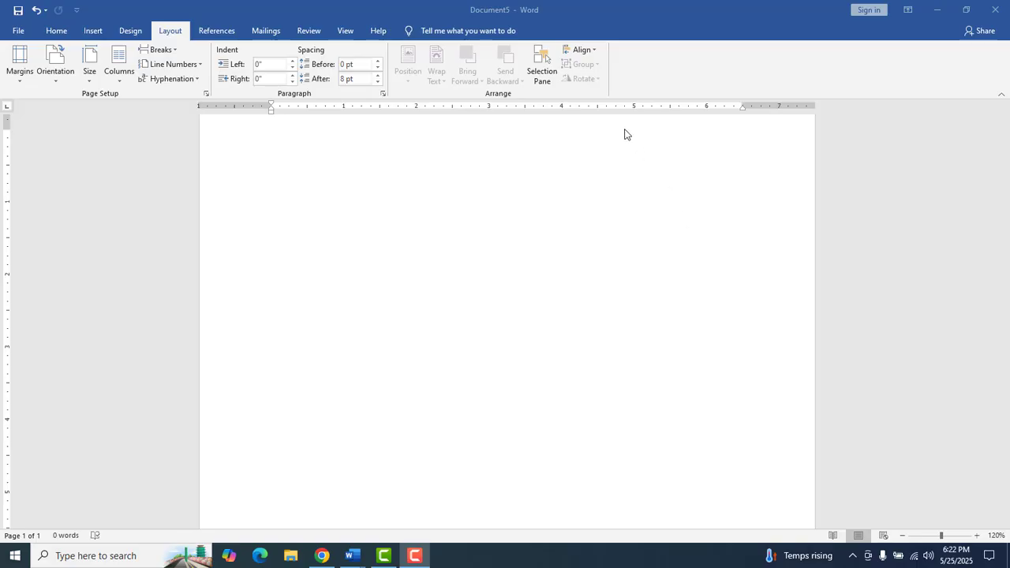
Insert a heart shape about 3.8" wide and 3.13" high in the middle of the blank page.
left_click(94, 36)
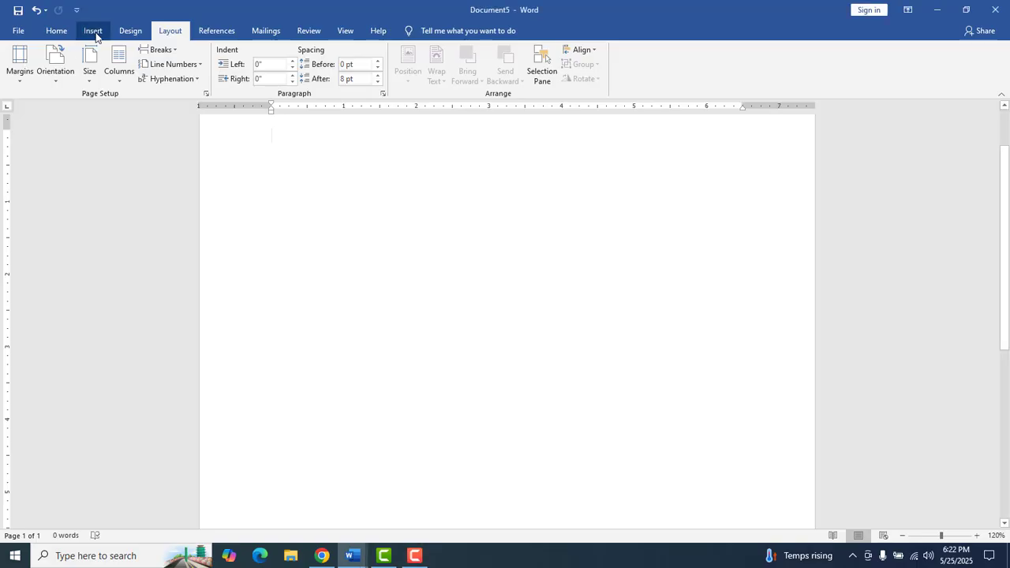
left_click(94, 32)
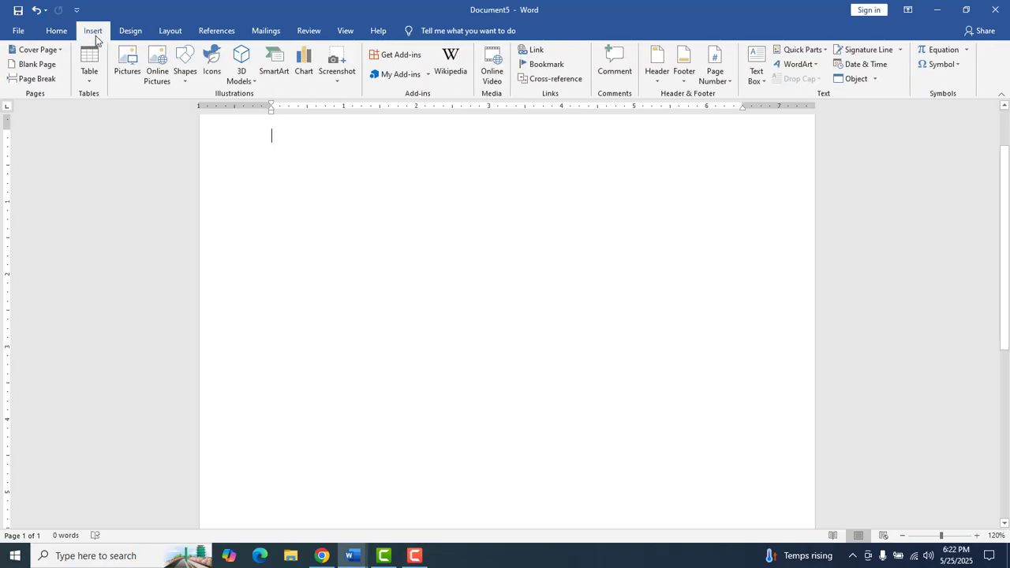
left_click(184, 67)
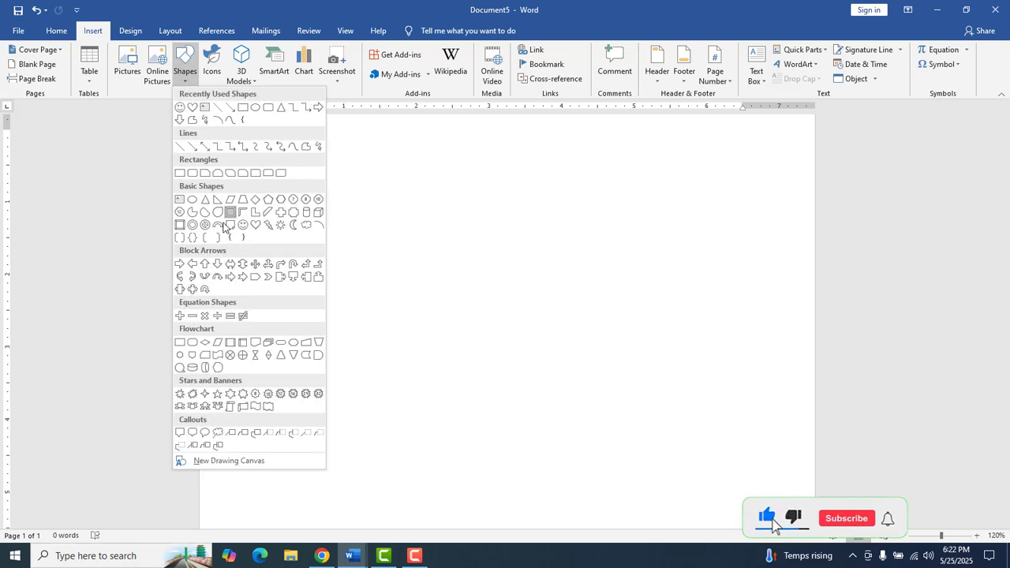
left_click(253, 227)
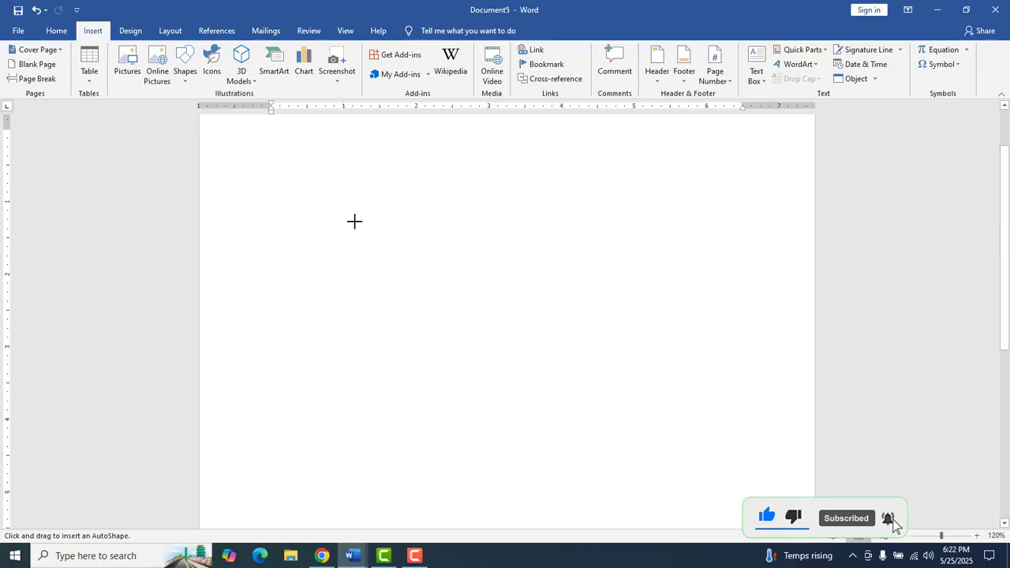
left_click_drag(353, 221, 630, 449)
Draw an oval about 0.93" wide and 0.84" high at the center of the heart and give it the black preset style.
left_click(12, 64)
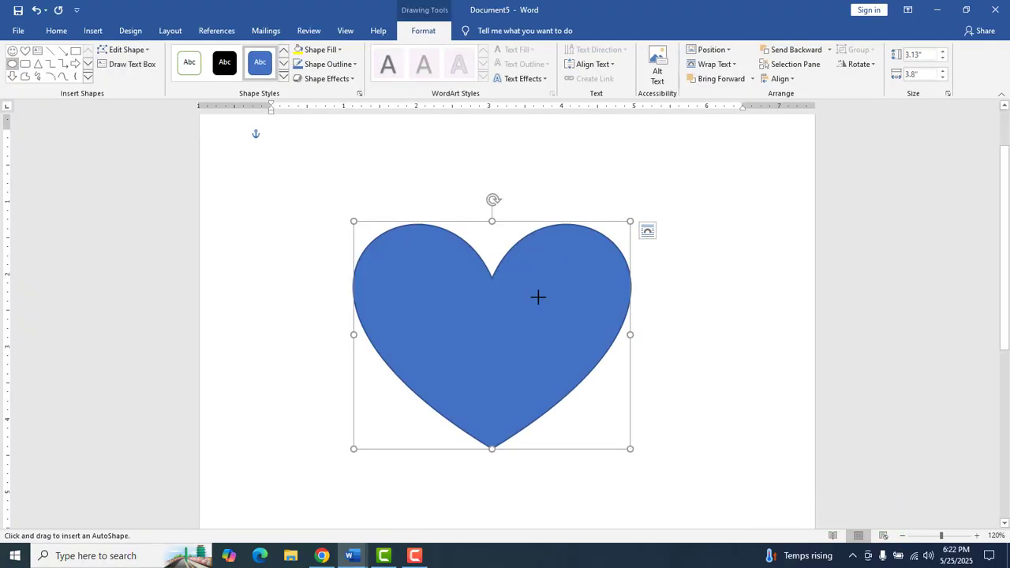
left_click_drag(465, 305, 533, 365)
left_click(224, 67)
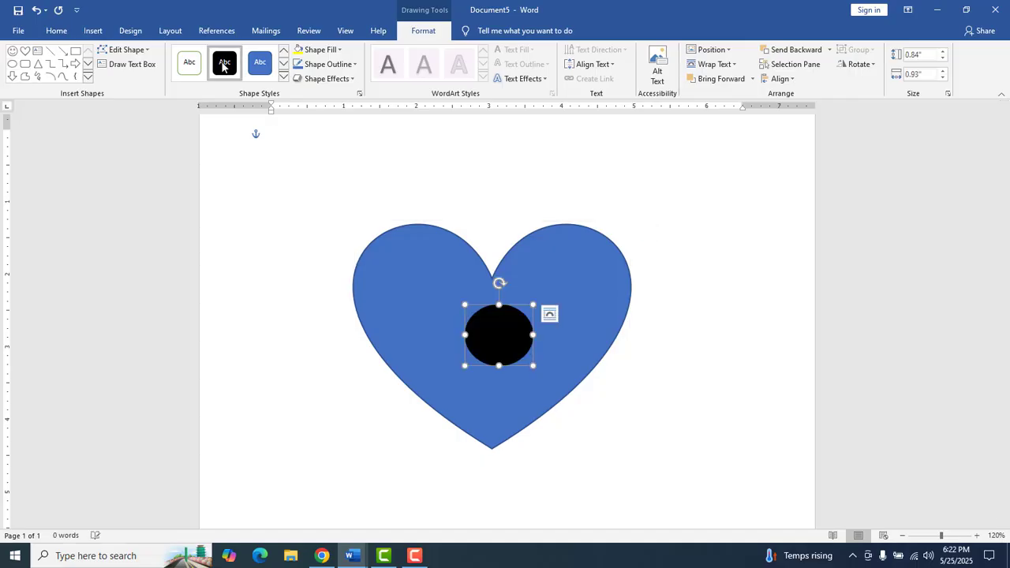
Group the black oval with the heart and move the group slightly left and up.
left_click(589, 260, "shift")
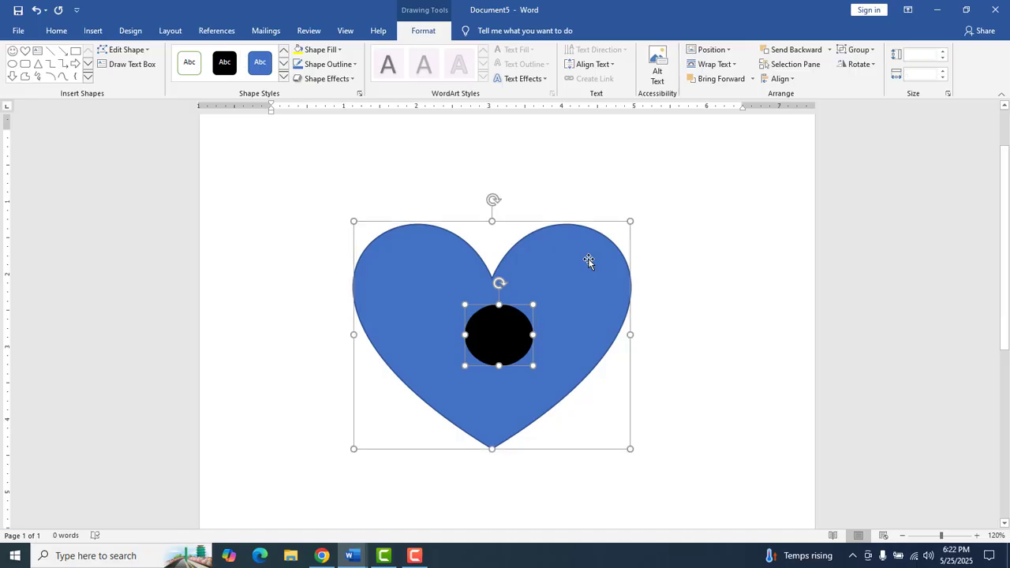
left_click(169, 33)
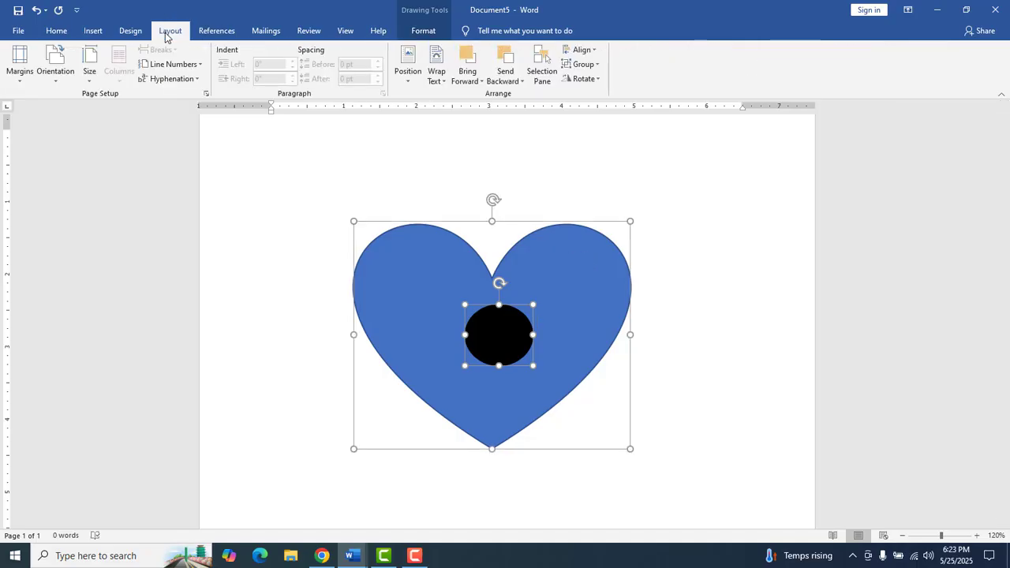
left_click(582, 67)
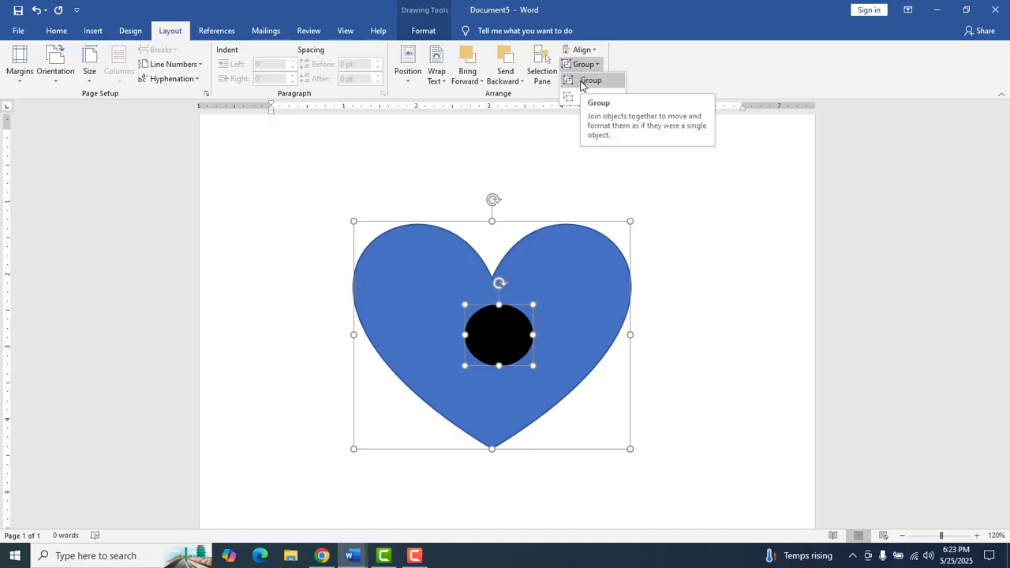
left_click(584, 82)
mouse_move(582, 269)
left_mouse_down()
mouse_move(712, 250)
mouse_move(521, 271)
mouse_move(645, 253)
mouse_move(569, 272)
left_mouse_up()
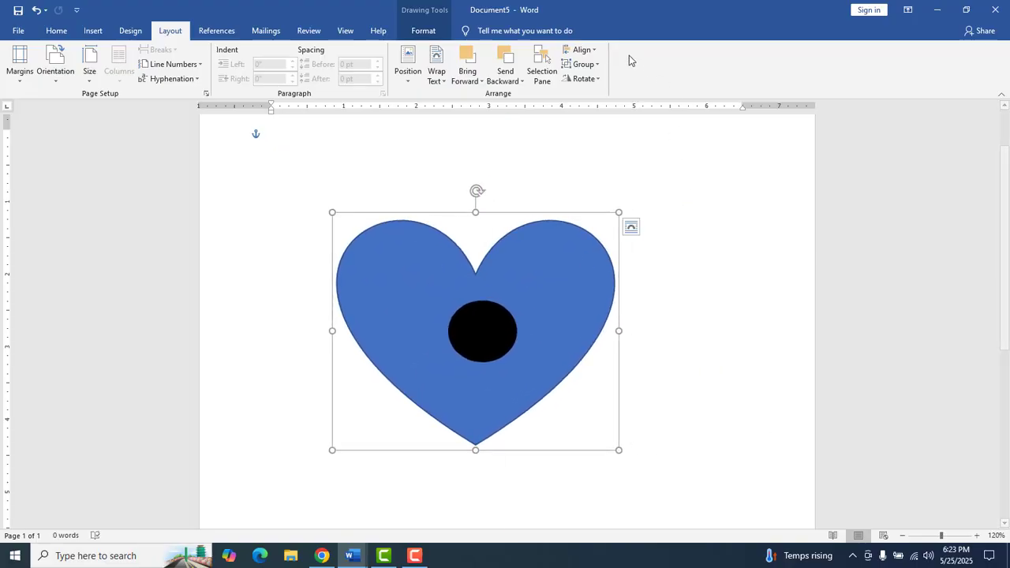
Ungroup the heart and black oval, and move the oval off the heart to its lower right side.
left_click(597, 65)
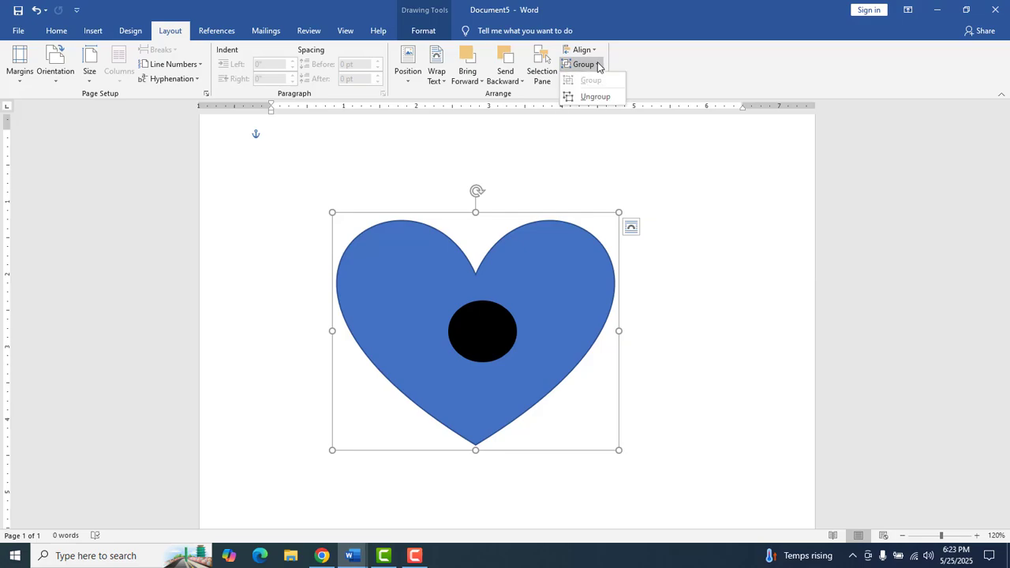
left_click(596, 97)
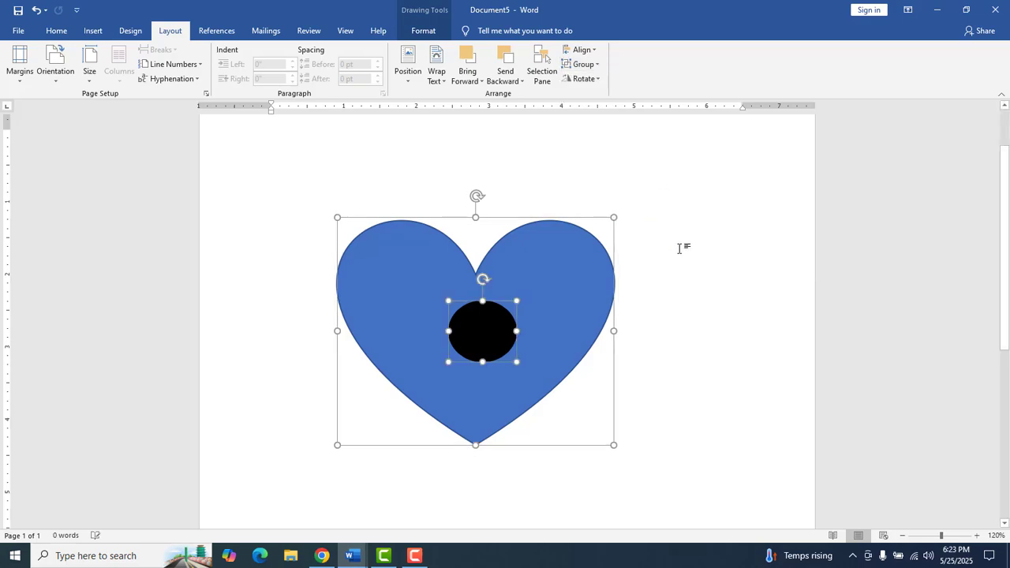
left_click(633, 277)
left_click_drag(800, 390, 656, 361)
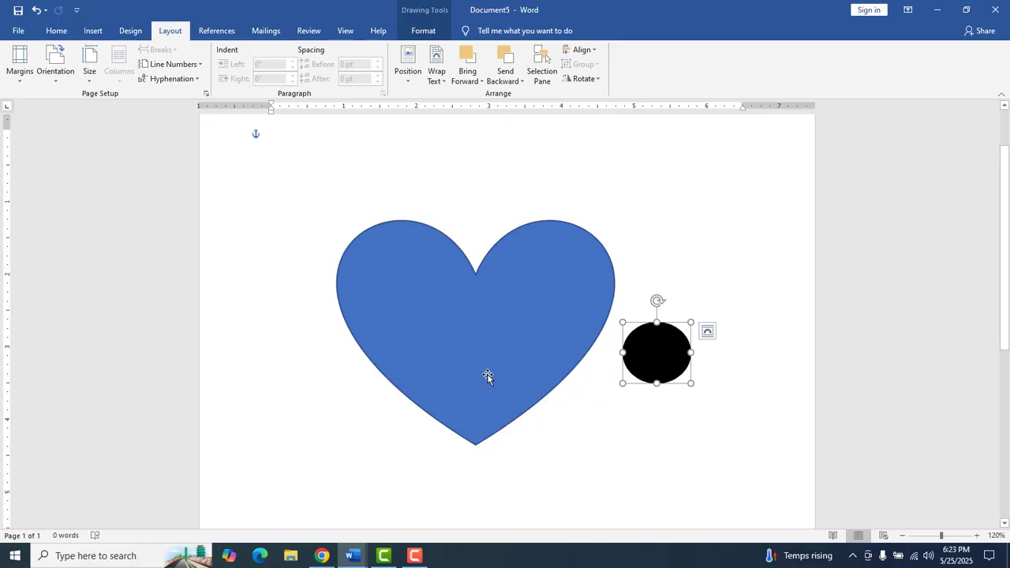
Delete the black oval and flip the remaining heart horizontally.
key("Delete")
left_click(490, 328)
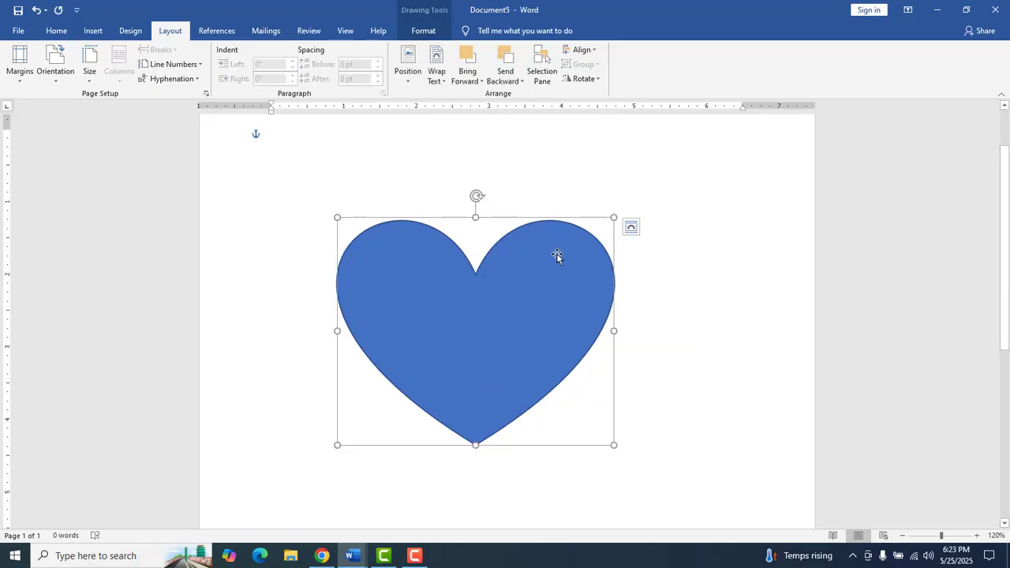
left_click(597, 82)
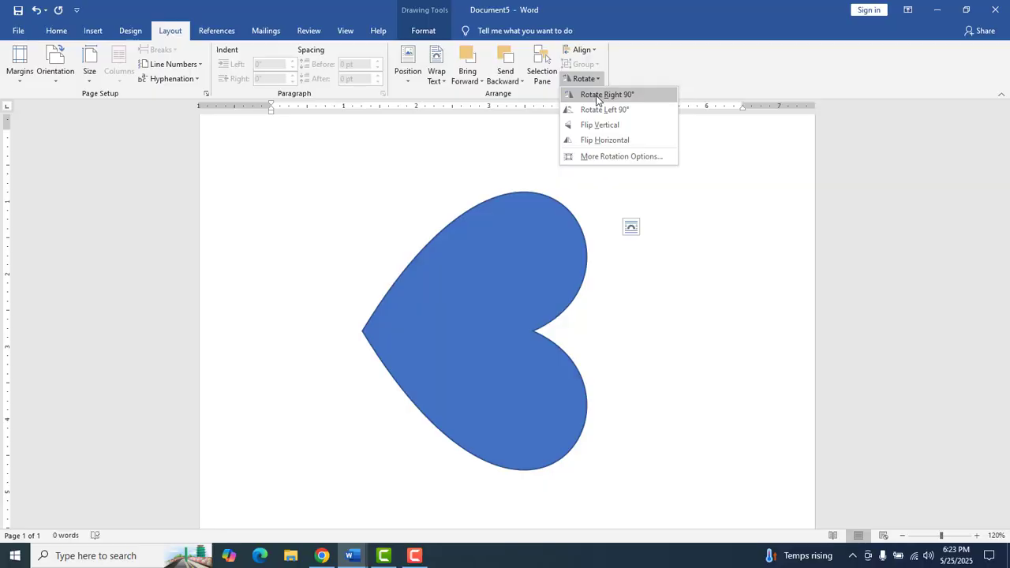
left_click(595, 140)
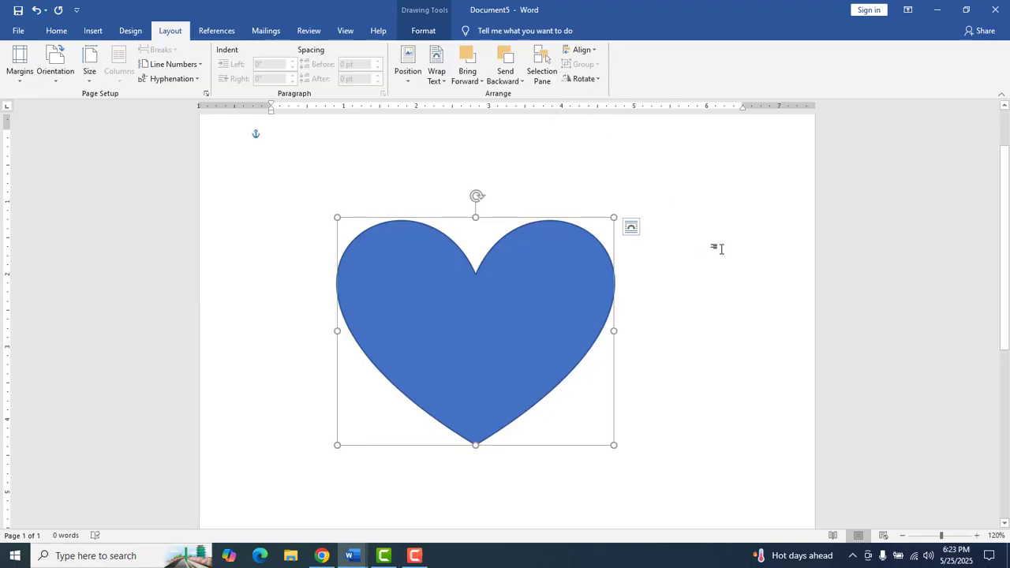